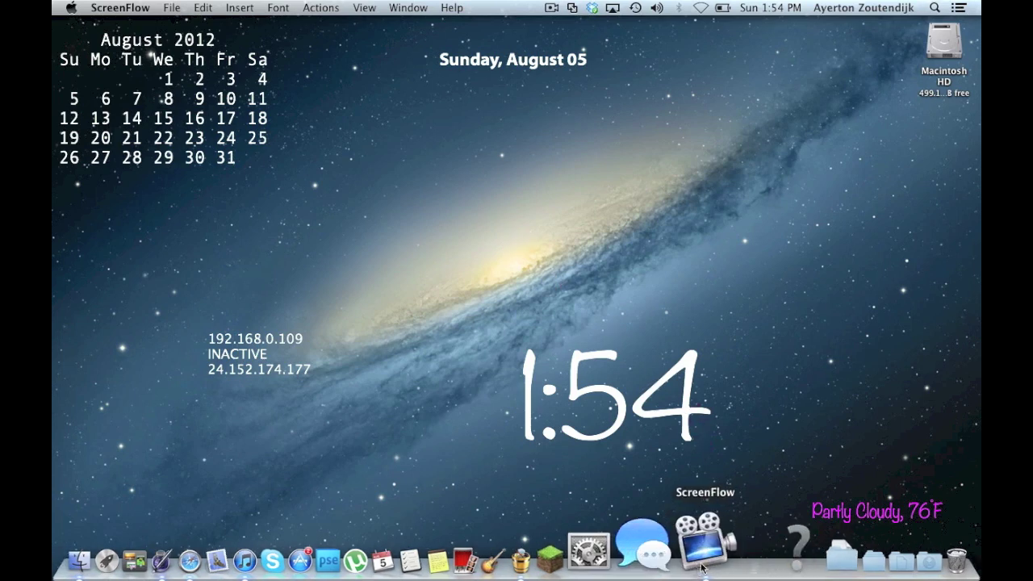
Launch Messages and scroll through the chat history.
click(669, 560)
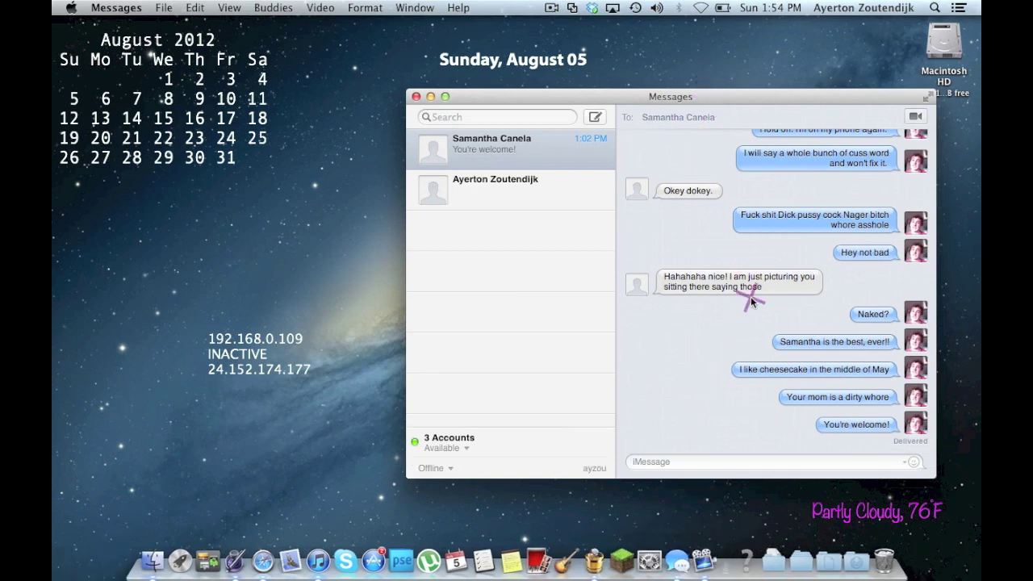
scroll(750, 295, up, 10)
scroll(759, 349, down, 15)
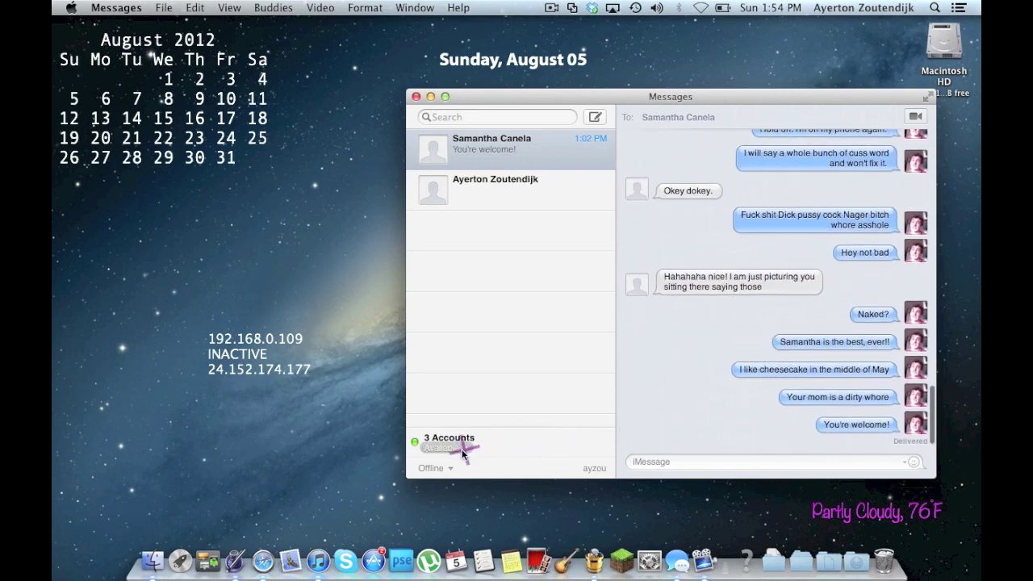
Keep the status at Available, cancel the AOL password prompt, and select the empty conversation.
click(460, 447)
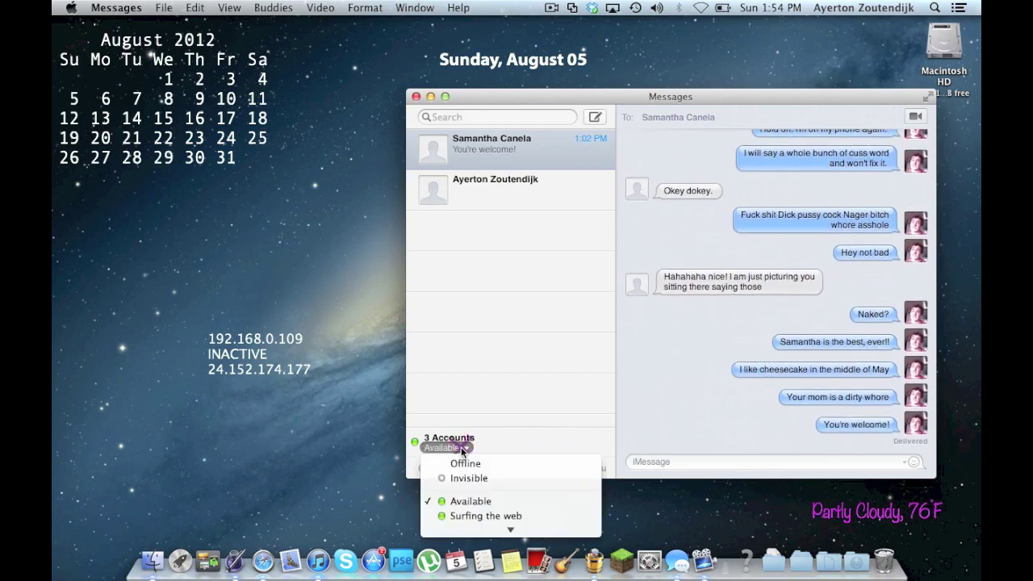
click(467, 501)
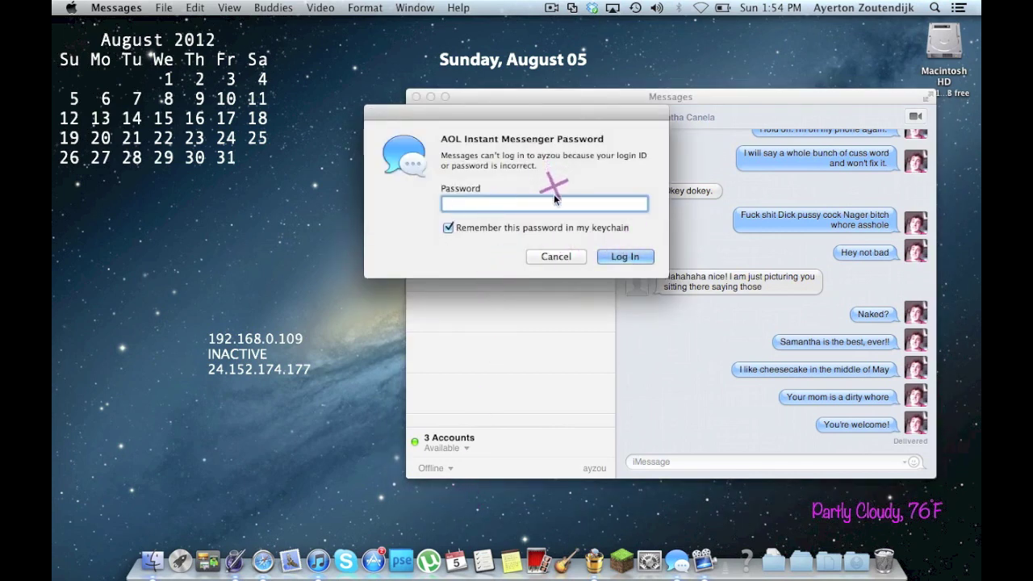
click(553, 256)
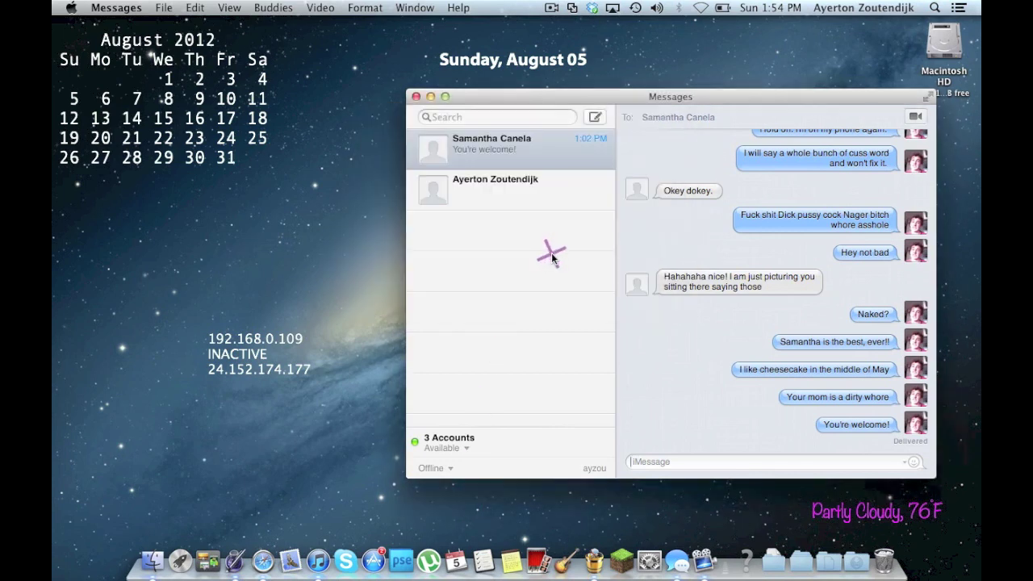
click(549, 203)
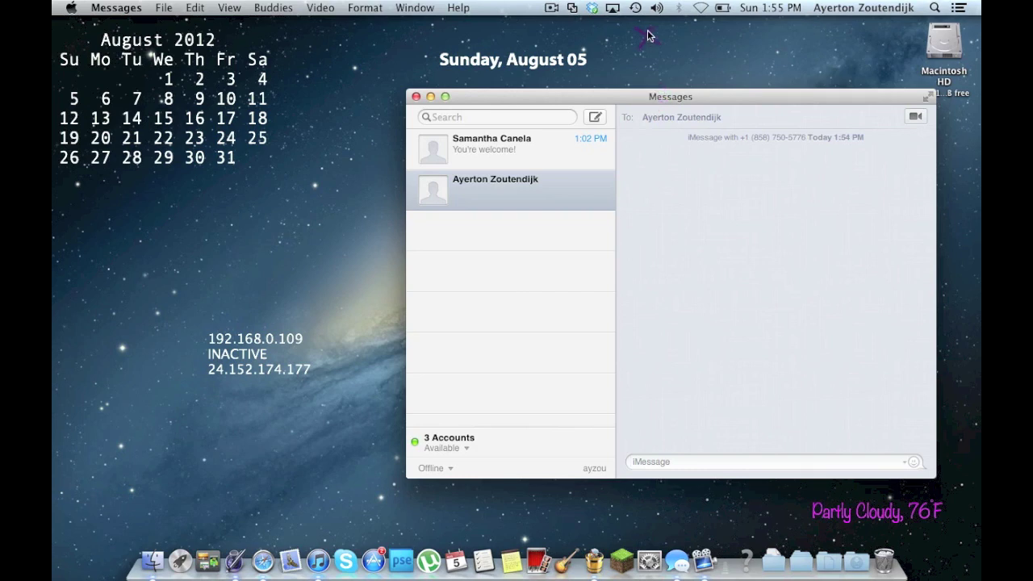
Drag the Messages window toward the upper left, then close it.
drag(644, 98, 567, 111)
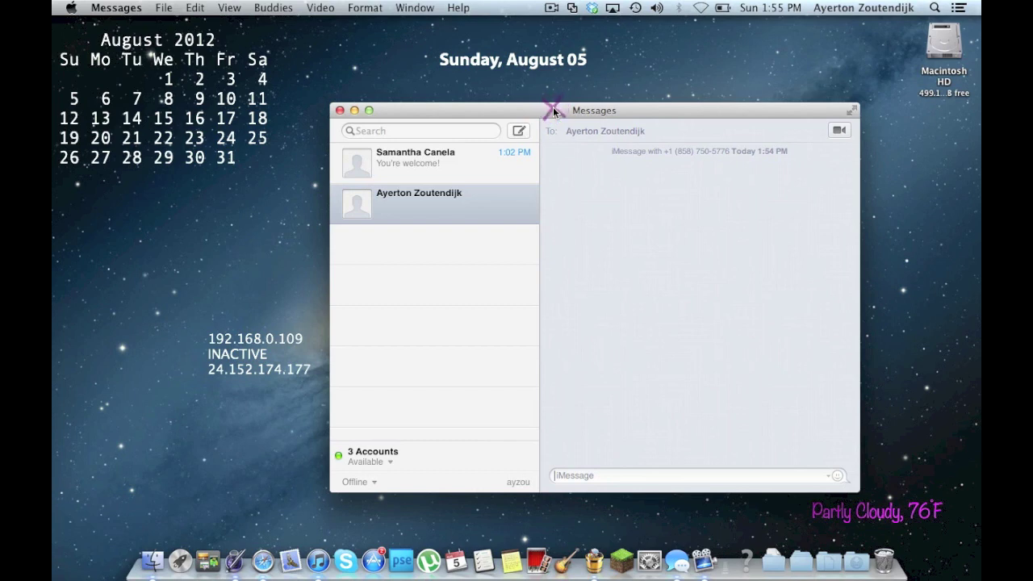
drag(552, 106, 514, 100)
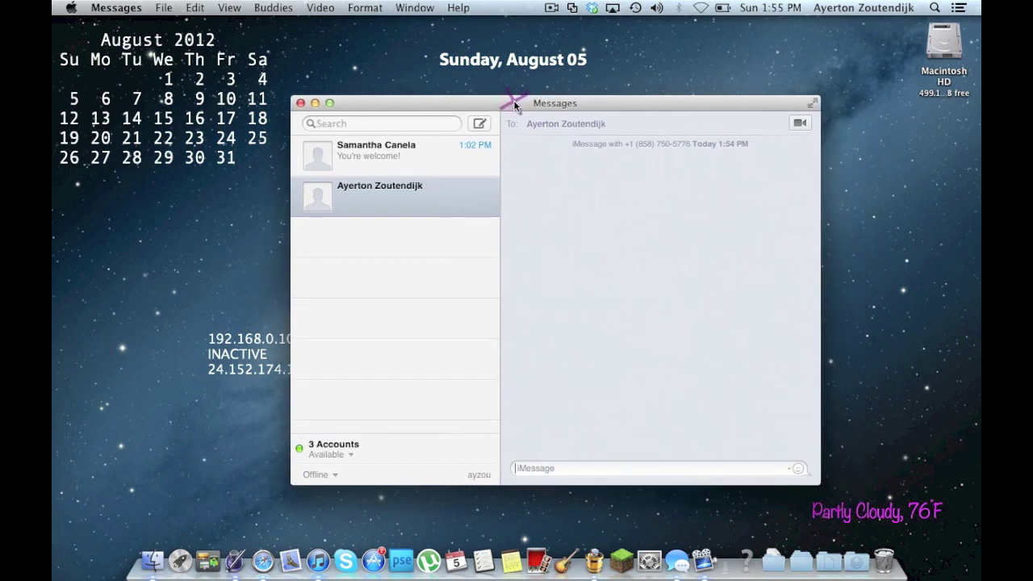
click(300, 104)
In full-screen Safari, load YouTube from Top Sites in a new tab and view all tabs.
key(ctrl+Right)
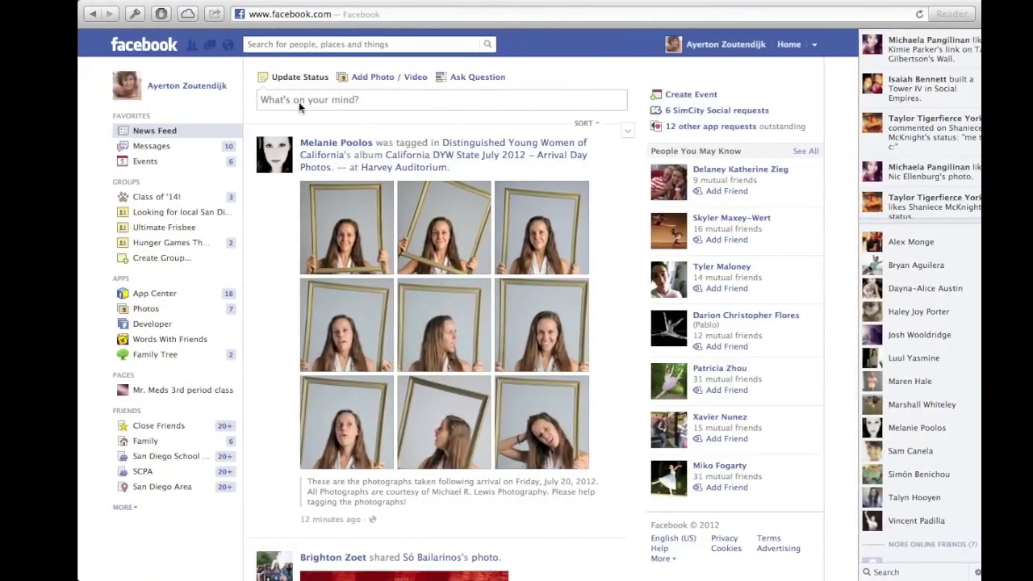
key(super+t)
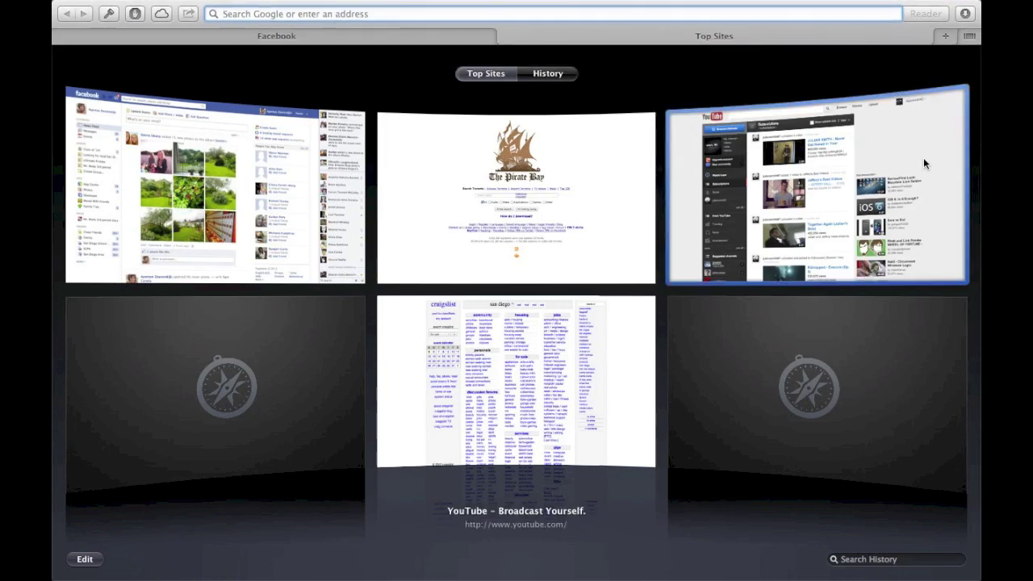
click(923, 158)
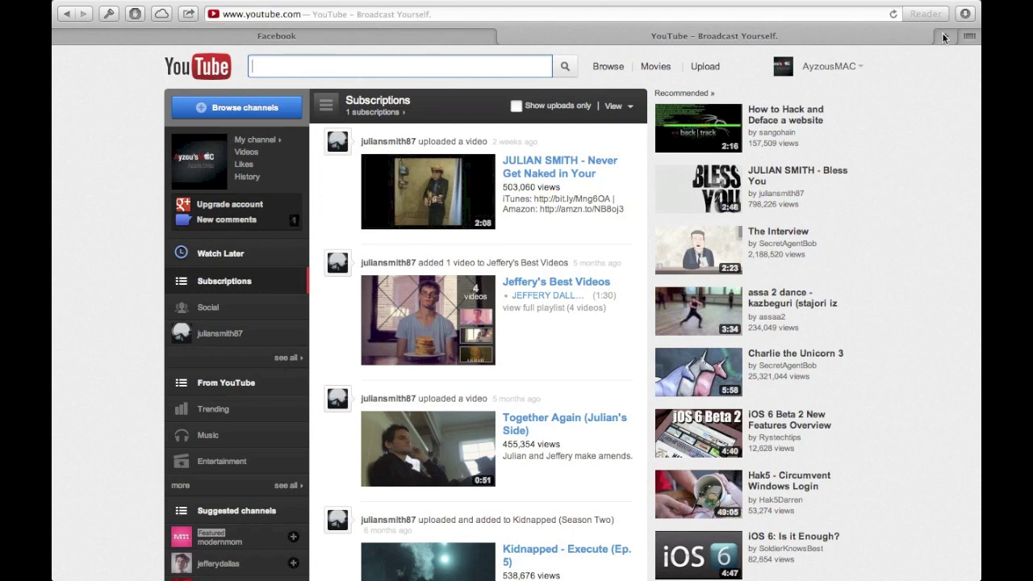
click(966, 37)
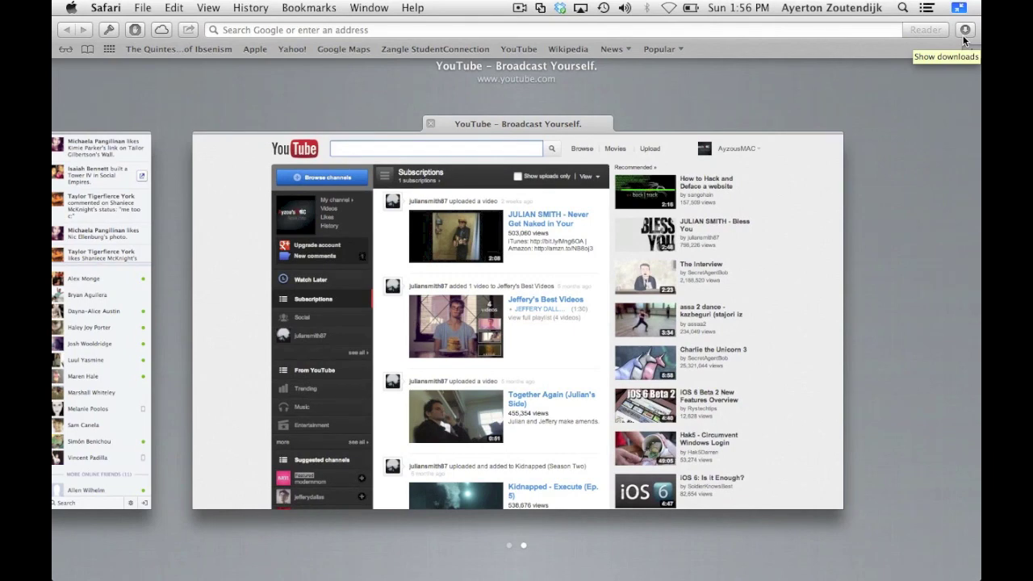
scroll(710, 219, left, 3)
scroll(710, 219, right, 3)
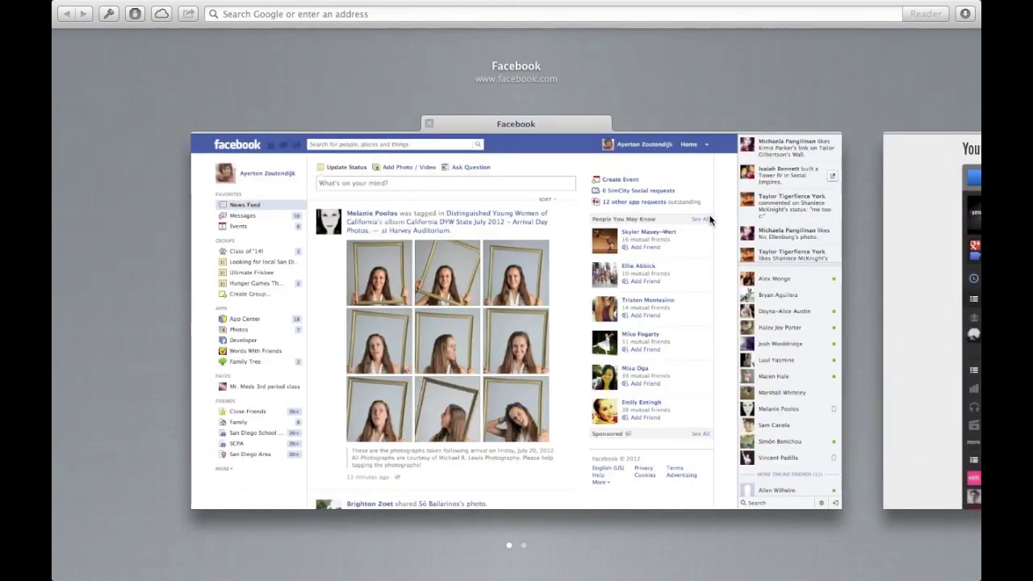
scroll(710, 219, right, 3)
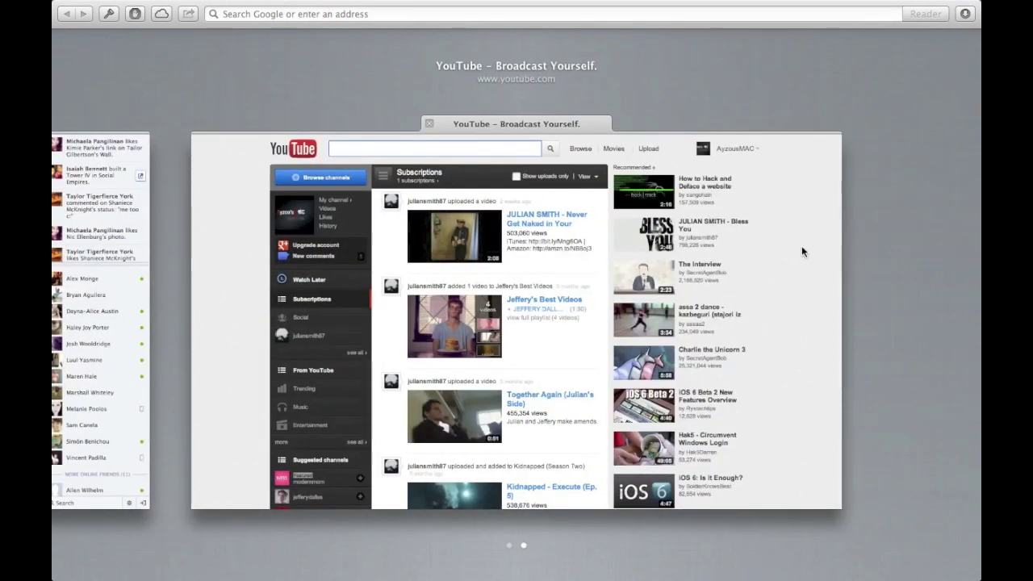
click(798, 245)
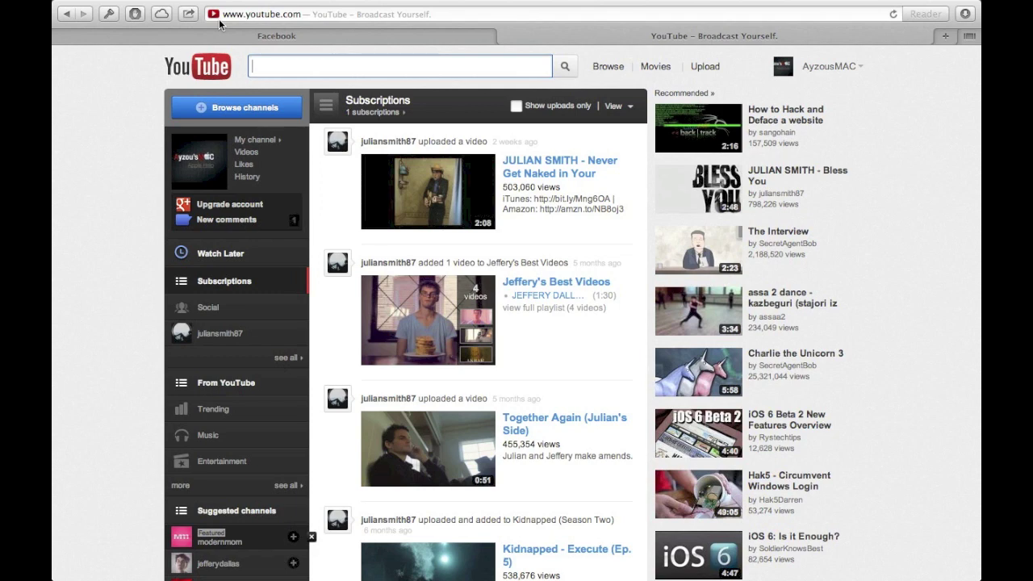
Bring up the Share options for the YouTube page.
click(188, 15)
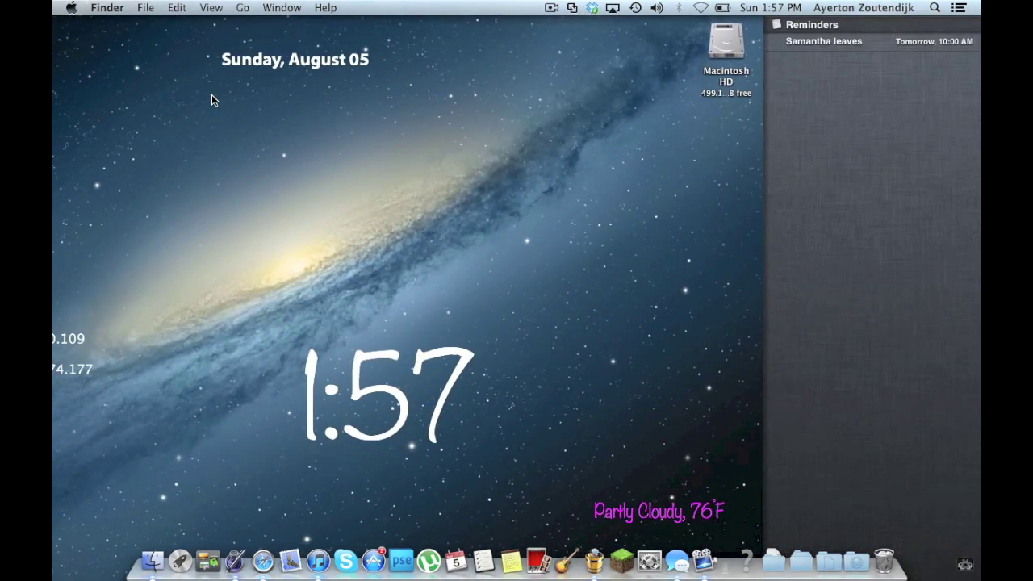
Dismiss Notification Center and return to the full-screen Safari YouTube space.
click(211, 95)
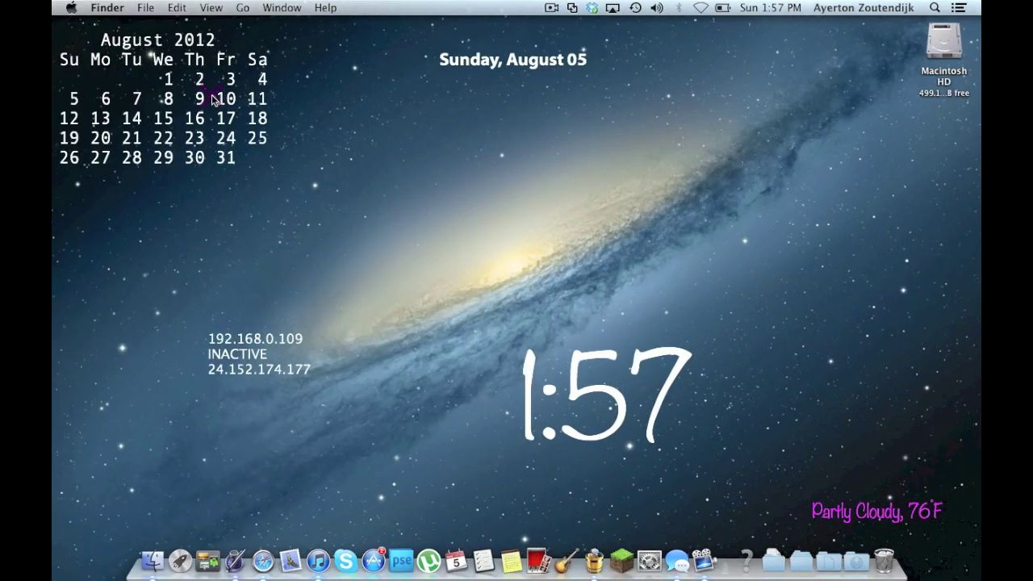
key(ctrl+Right)
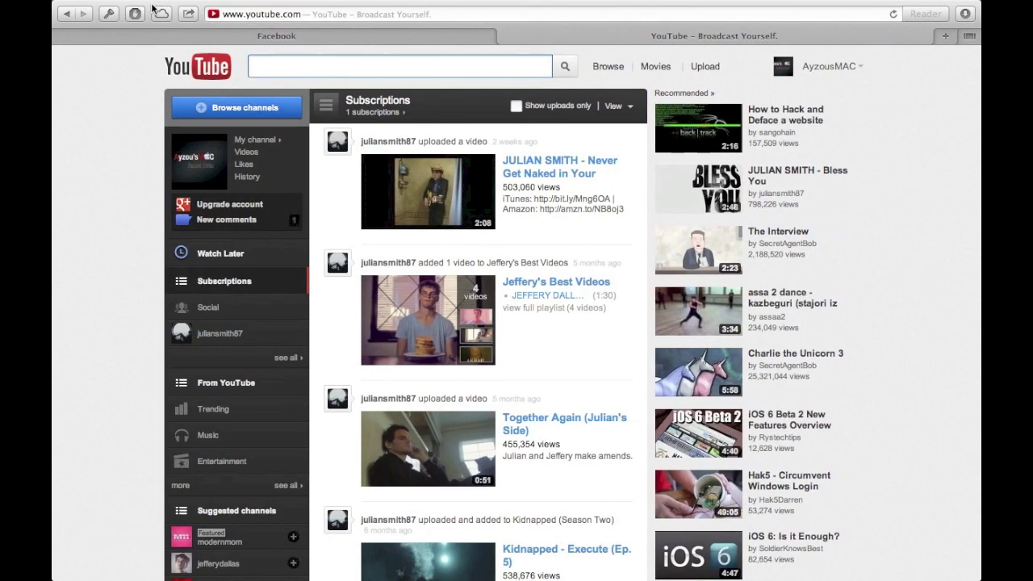
Check the iCloud Tabs list, close it, and reveal the desktop with F11.
click(161, 14)
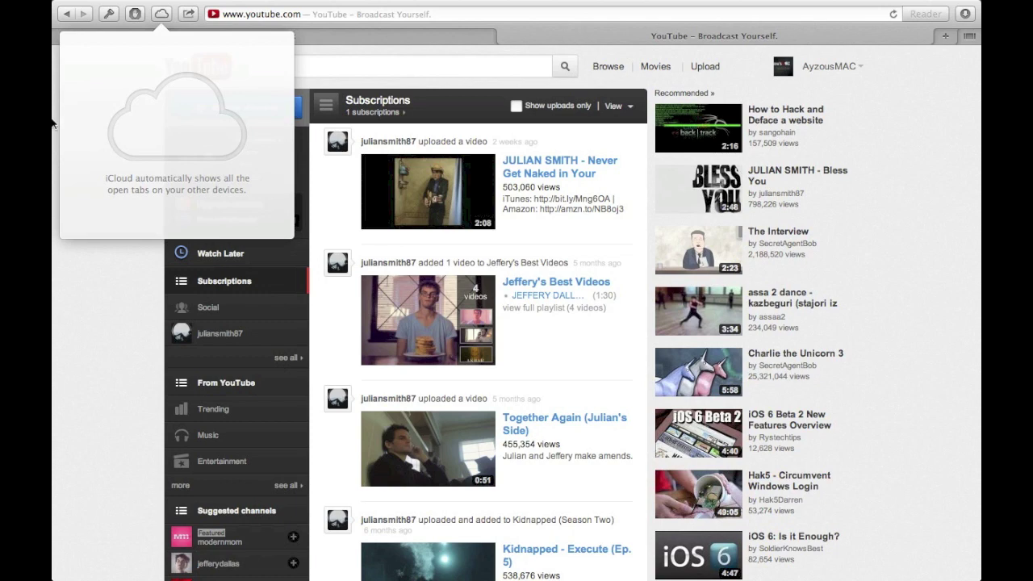
click(91, 329)
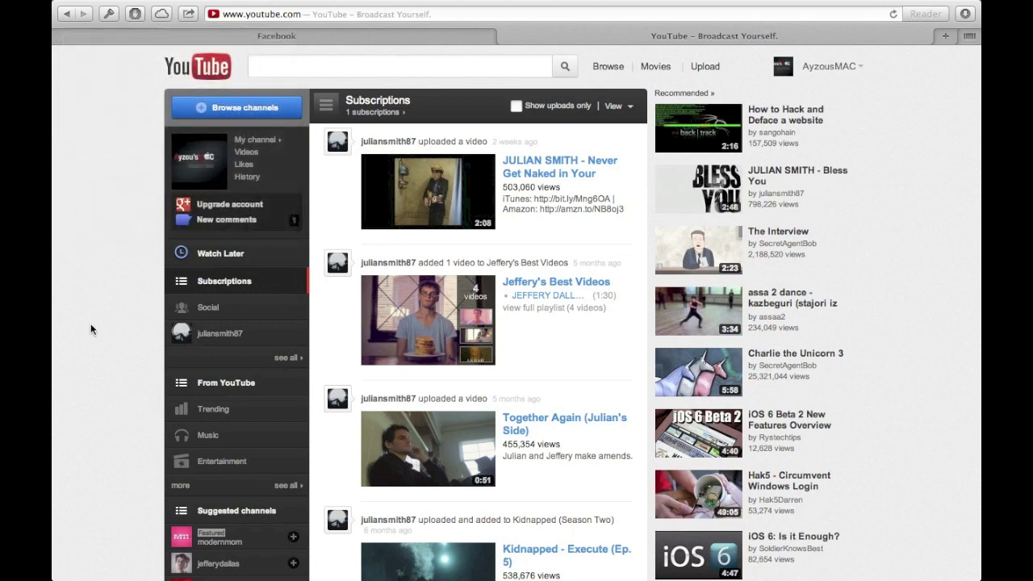
key(F11)
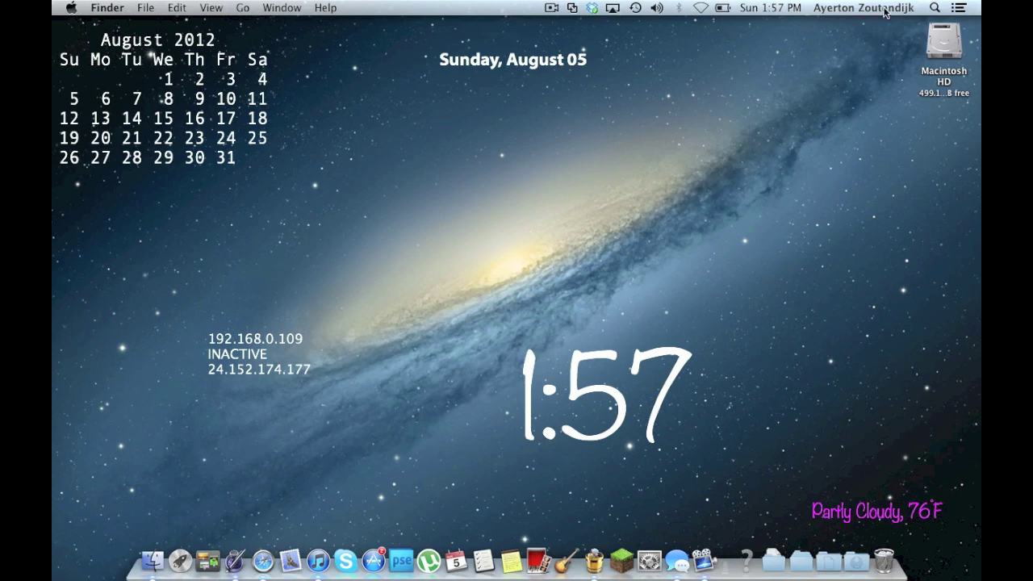
Open and close Notification Center, then open System Preferences to the Notifications pane.
click(959, 8)
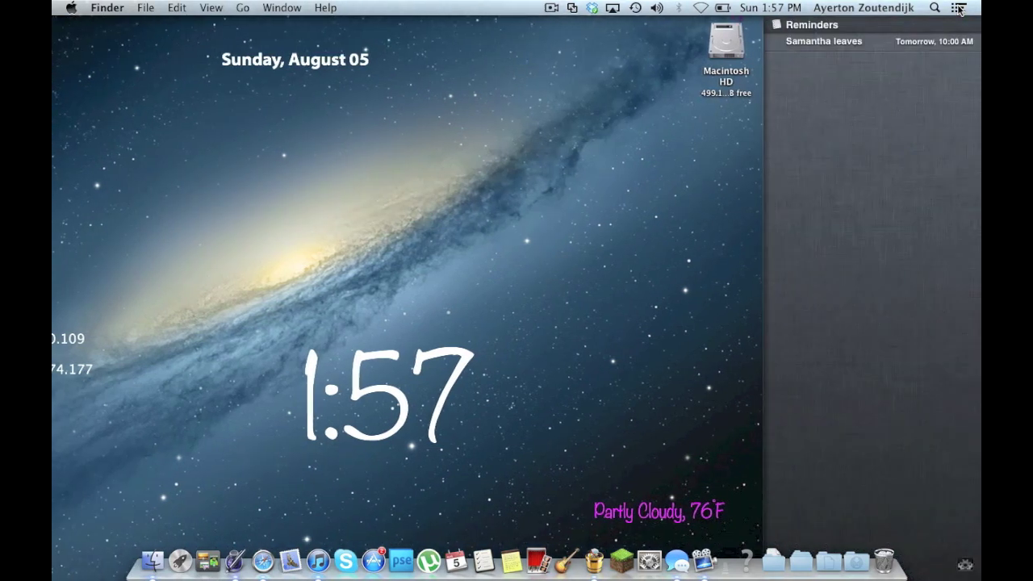
click(719, 227)
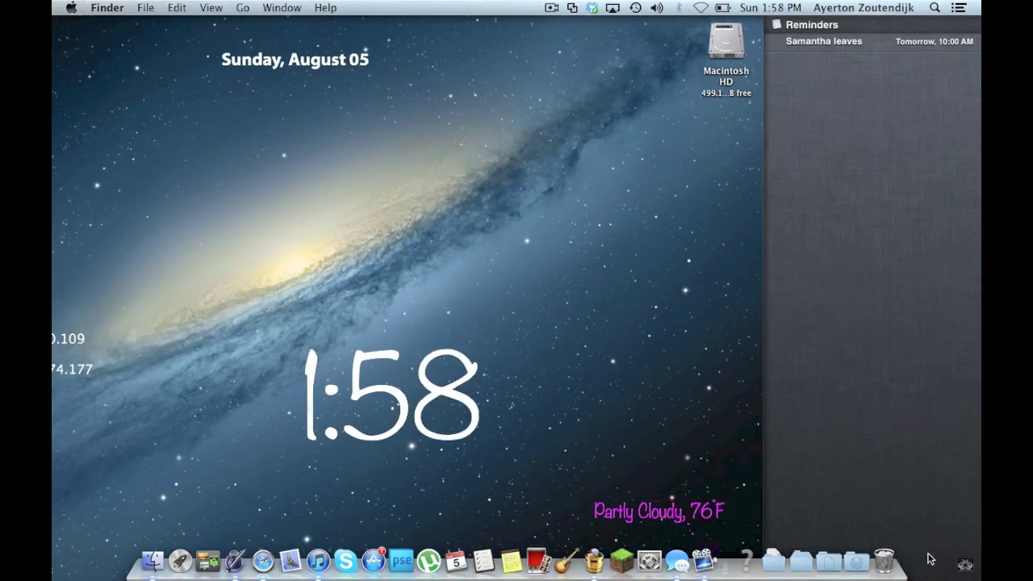
mouse_move(966, 571)
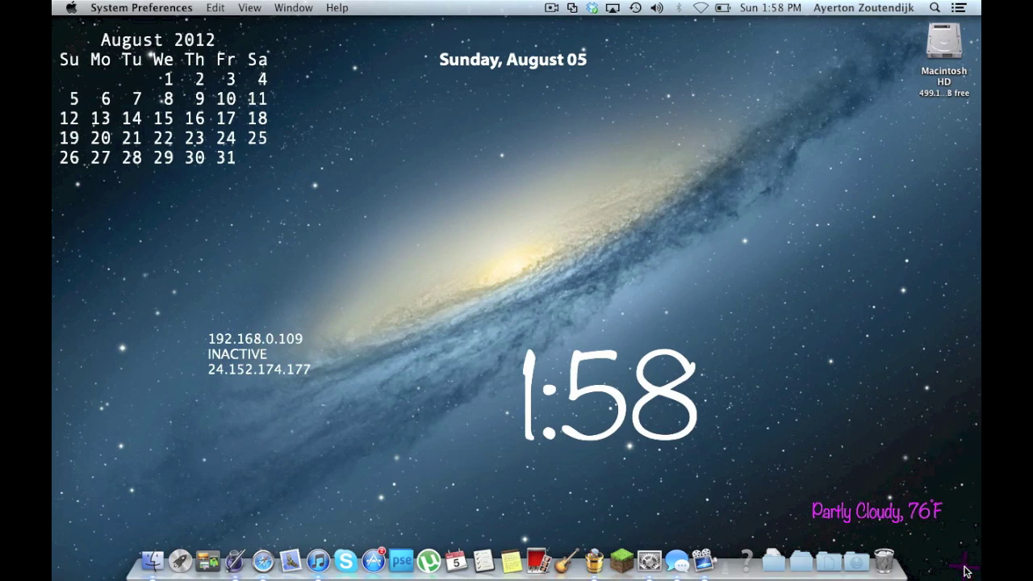
click(646, 562)
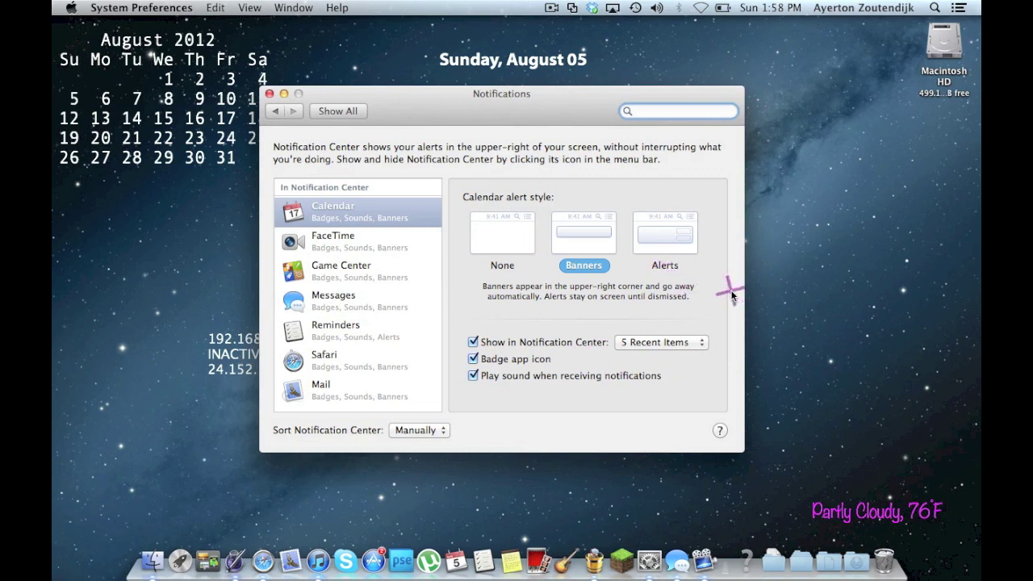
scroll(342, 301, down, 2)
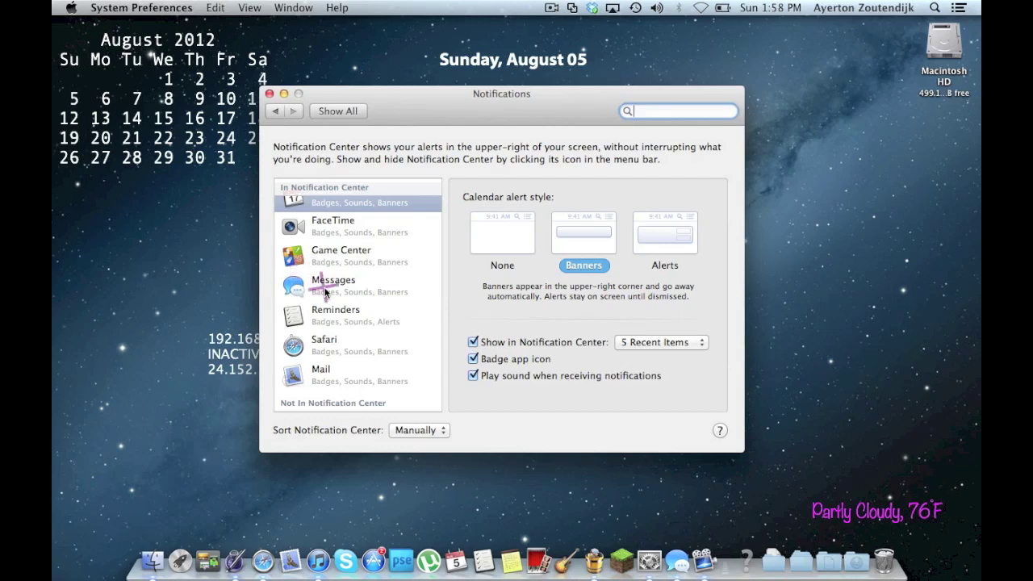
scroll(355, 344, down, 1)
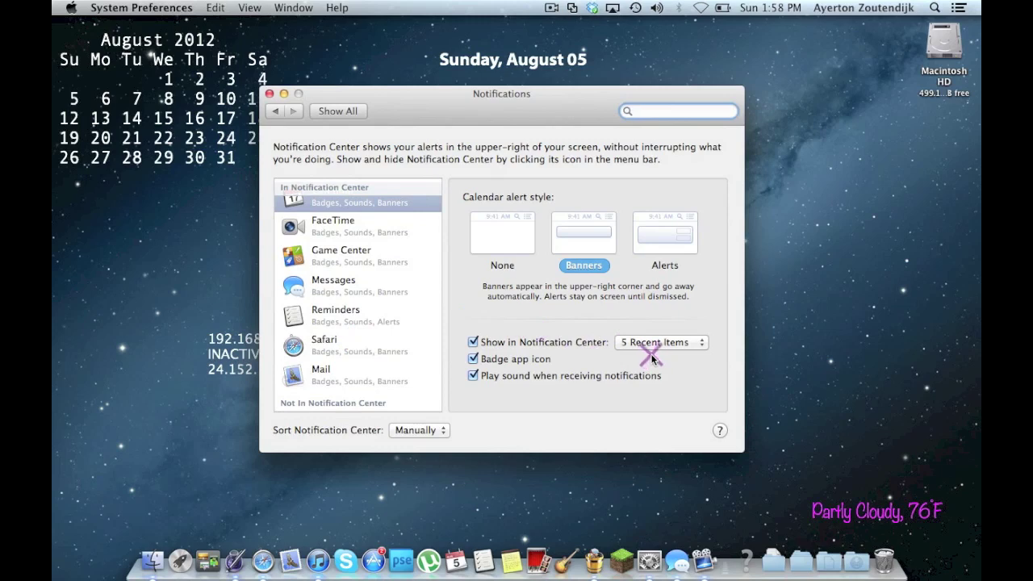
click(679, 342)
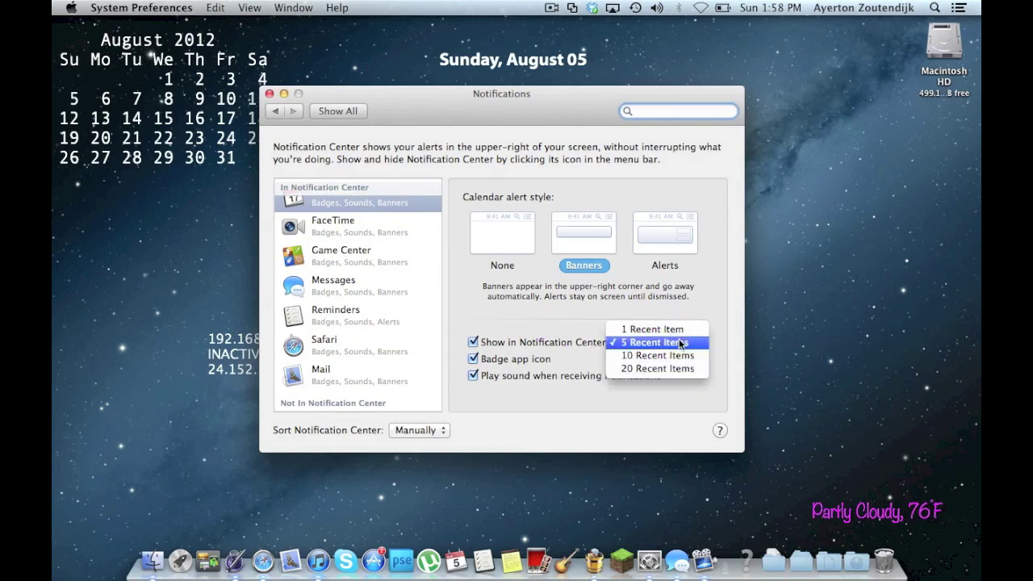
click(695, 341)
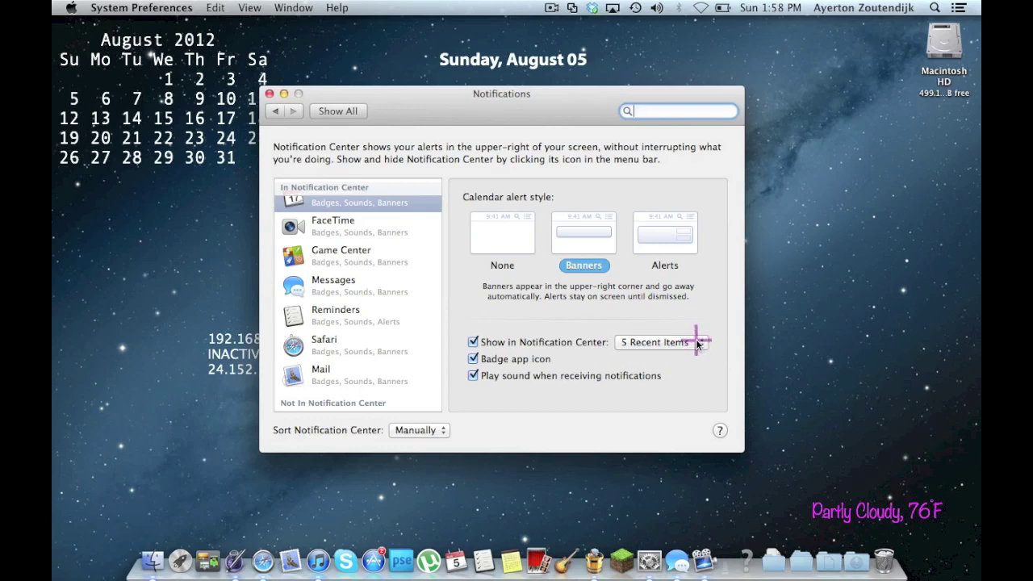
scroll(352, 318, up, 1)
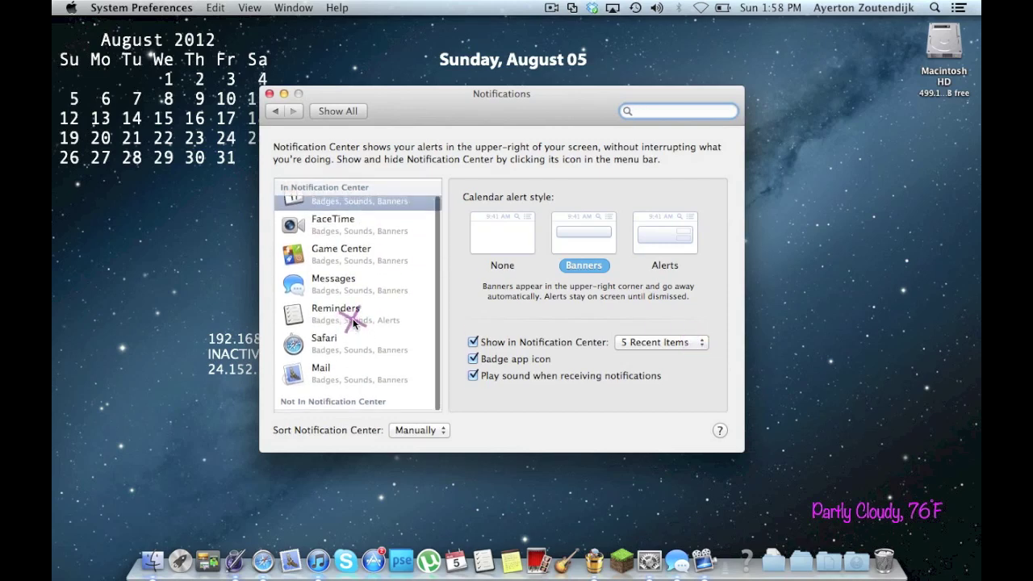
scroll(353, 318, up, 1)
click(362, 325)
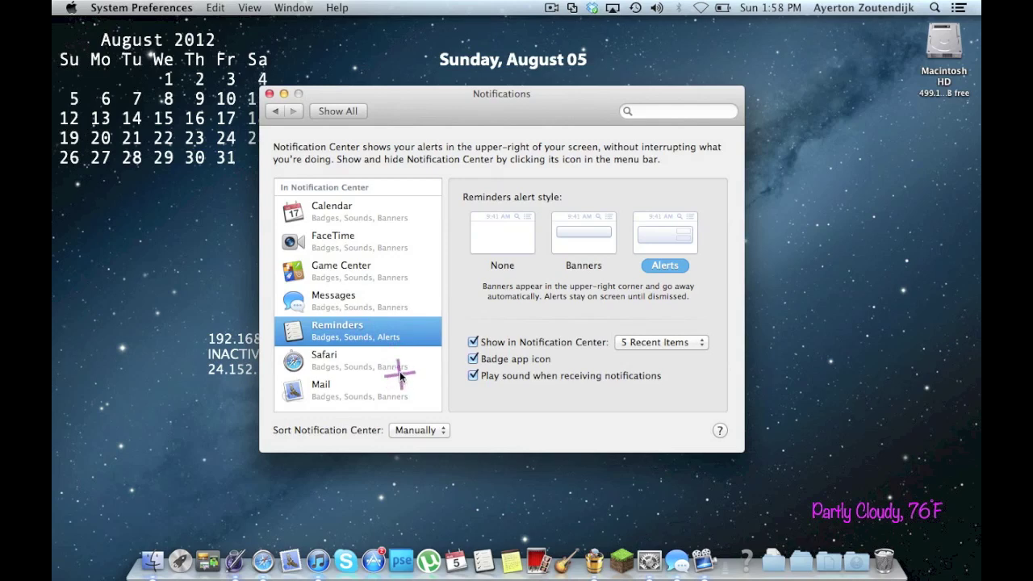
click(269, 94)
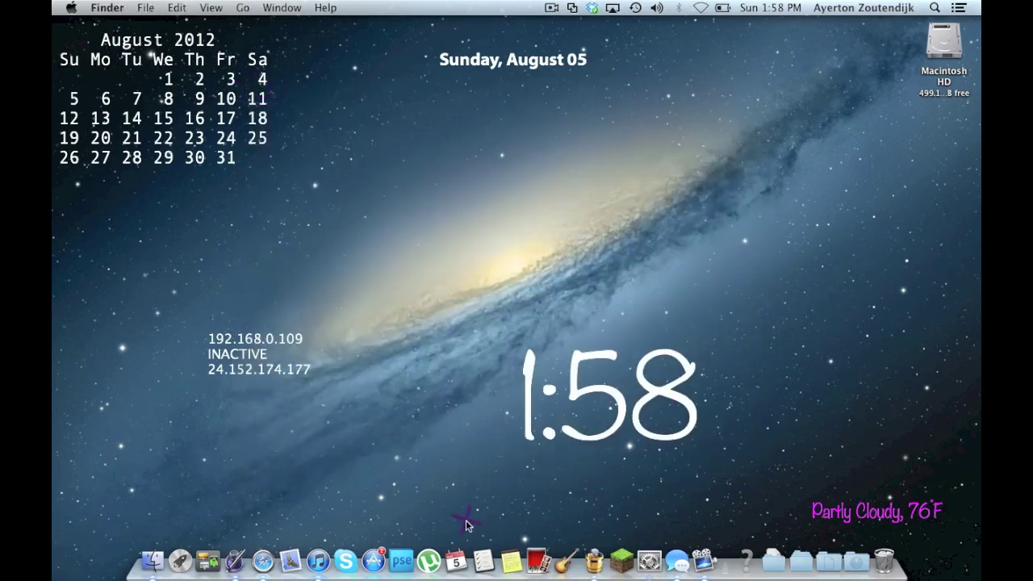
click(501, 547)
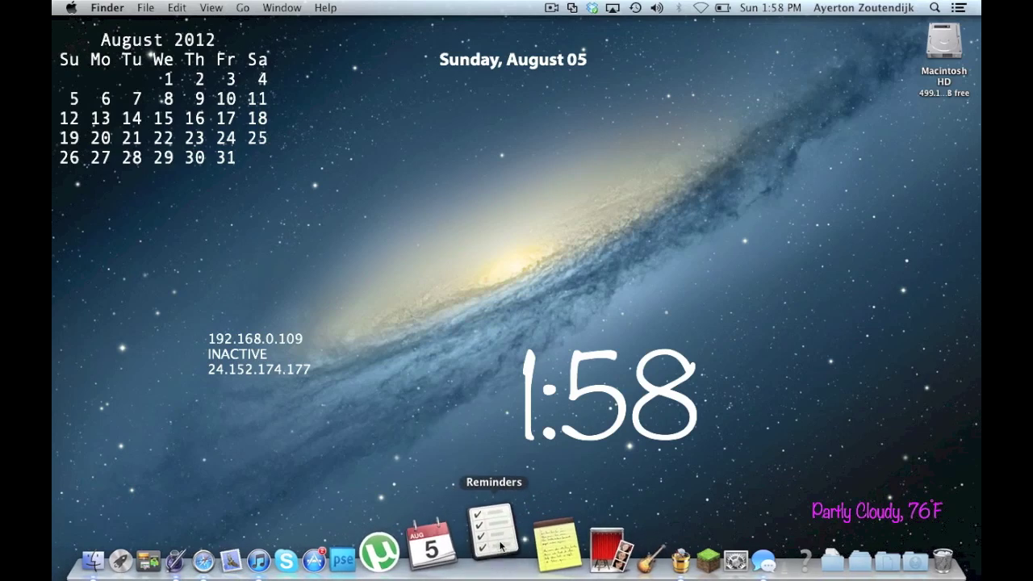
click(523, 549)
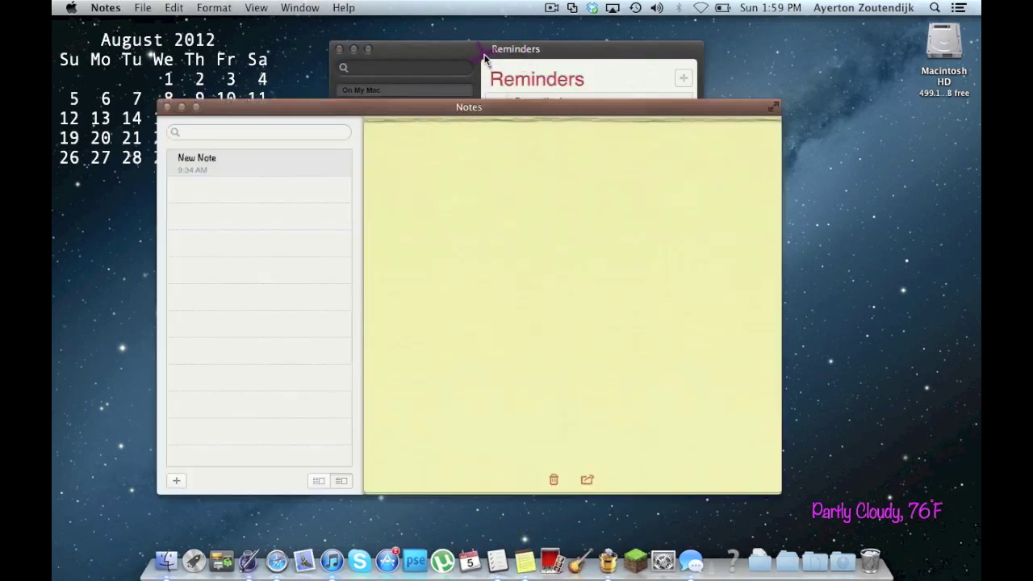
click(484, 50)
drag(482, 49, 292, 49)
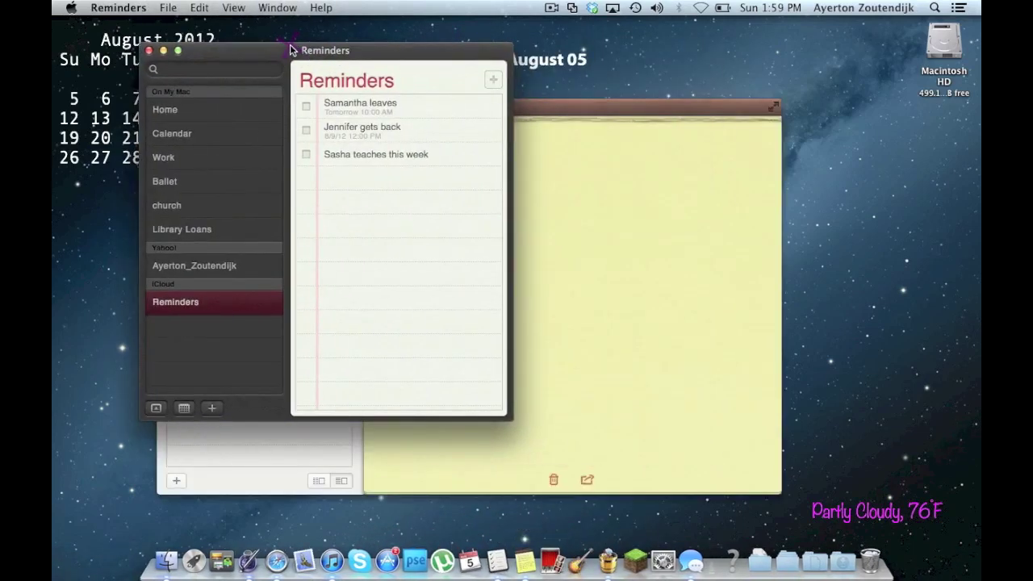
drag(575, 102, 828, 86)
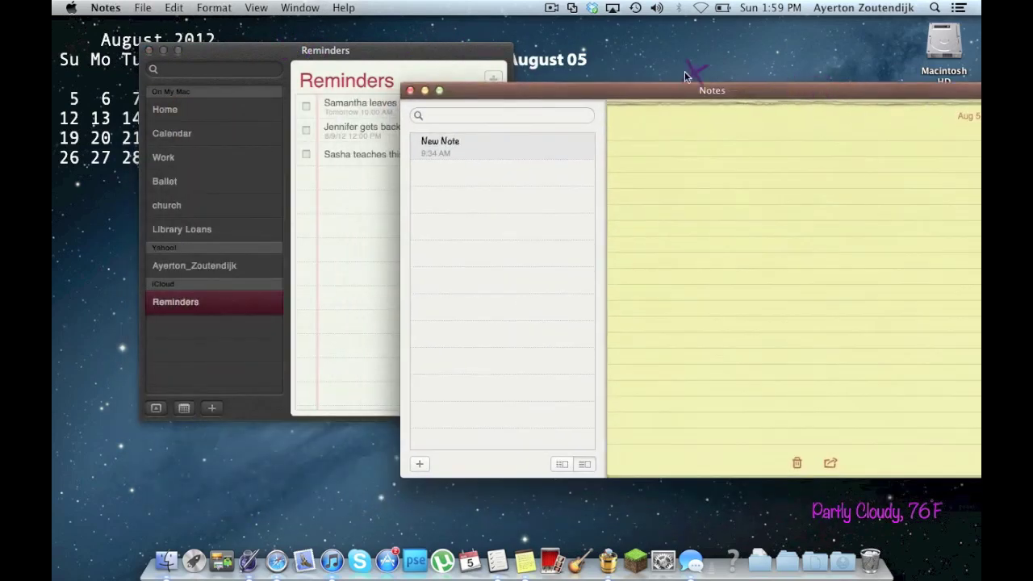
drag(397, 51, 296, 143)
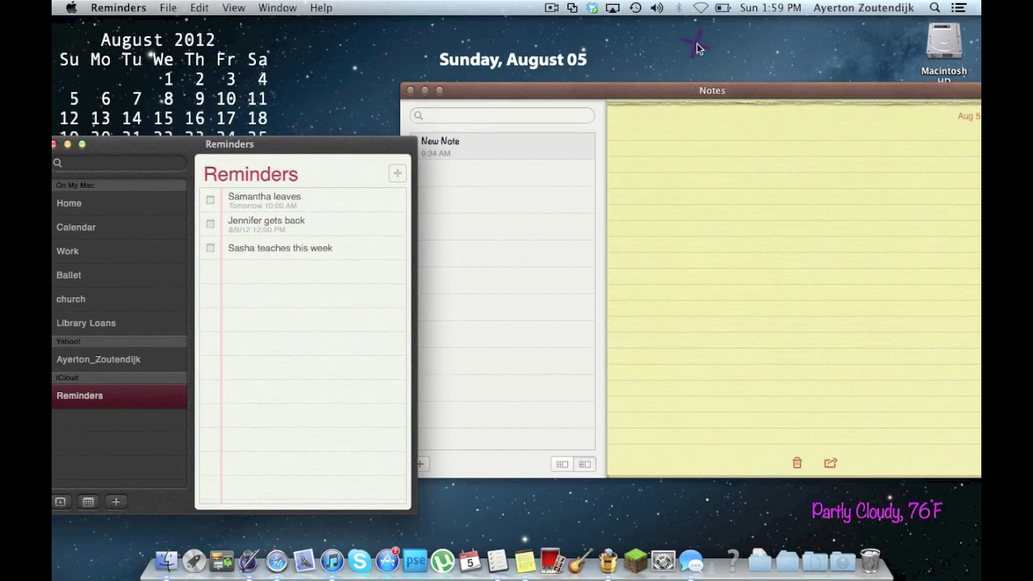
drag(700, 91, 787, 52)
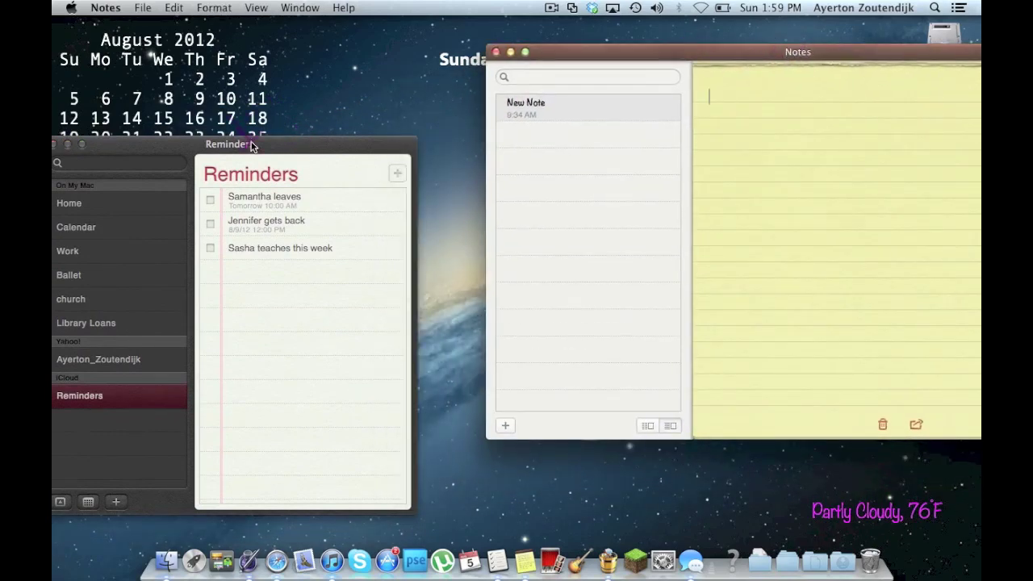
drag(252, 147, 332, 112)
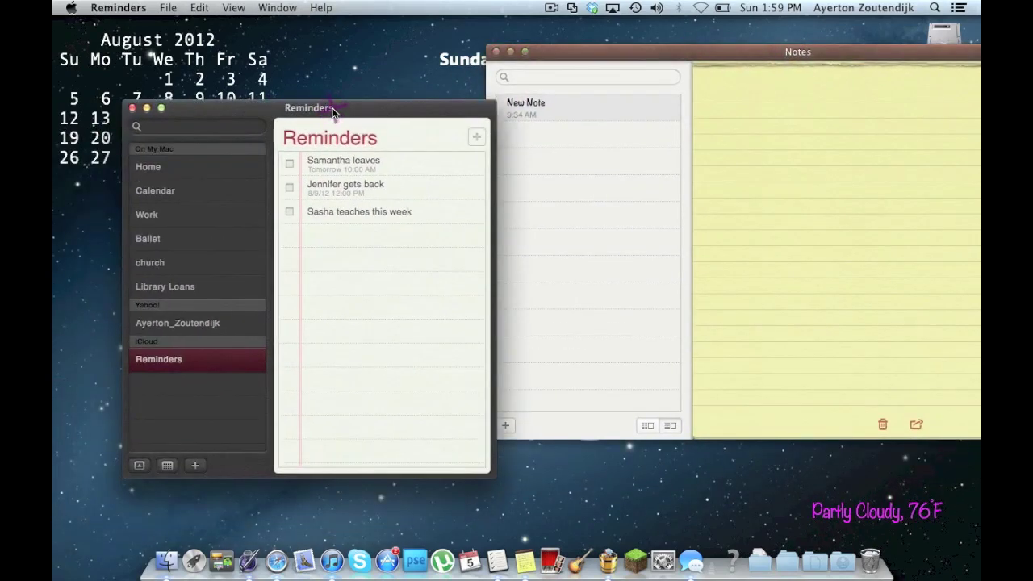
click(332, 107)
drag(332, 107, 585, 125)
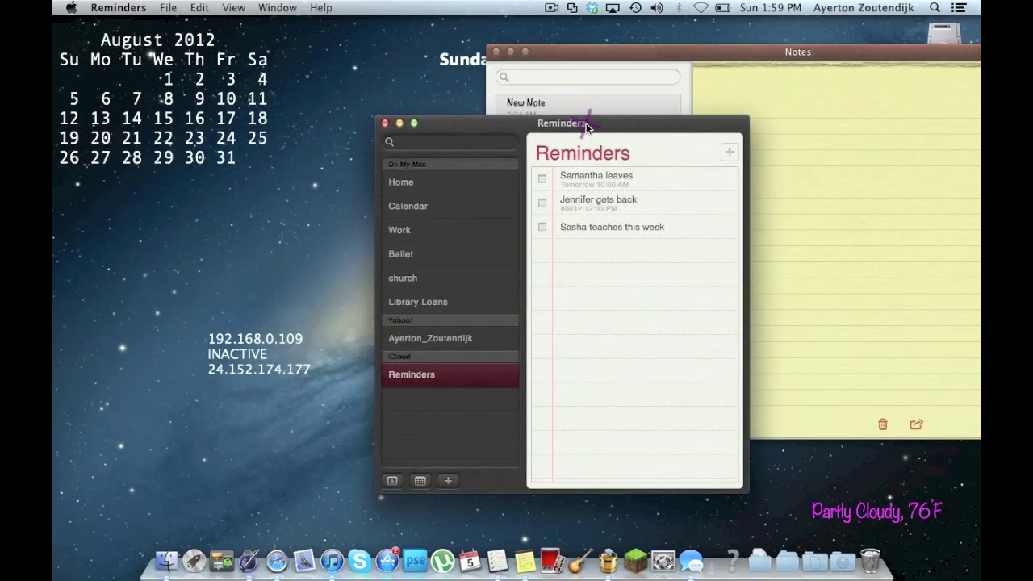
drag(586, 127, 500, 92)
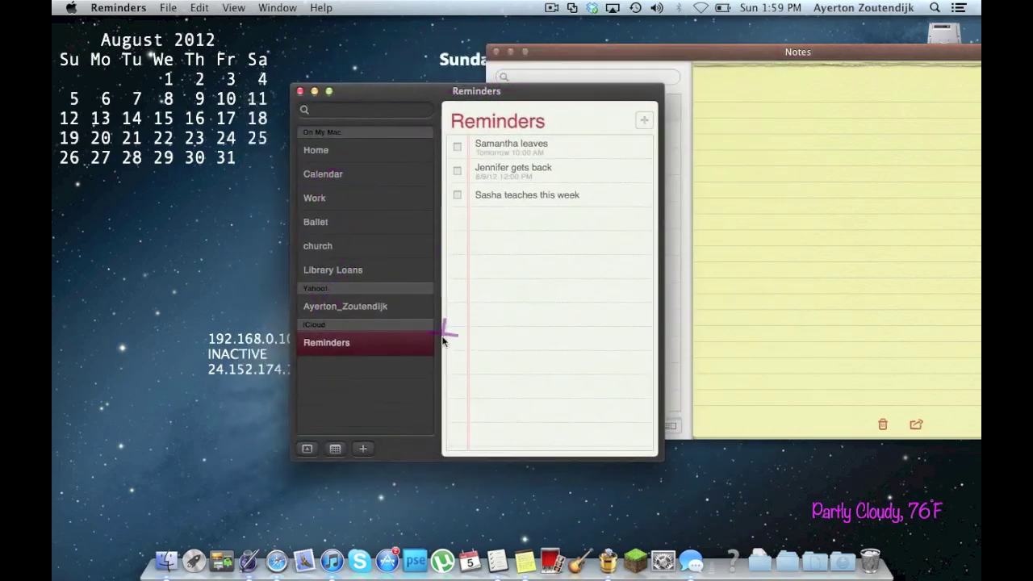
click(406, 402)
click(846, 192)
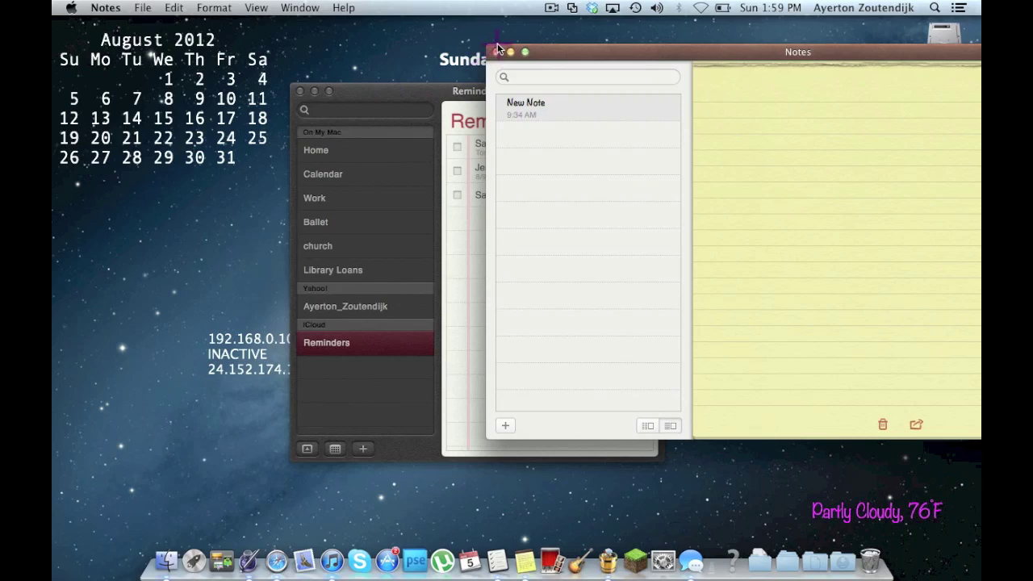
click(495, 52)
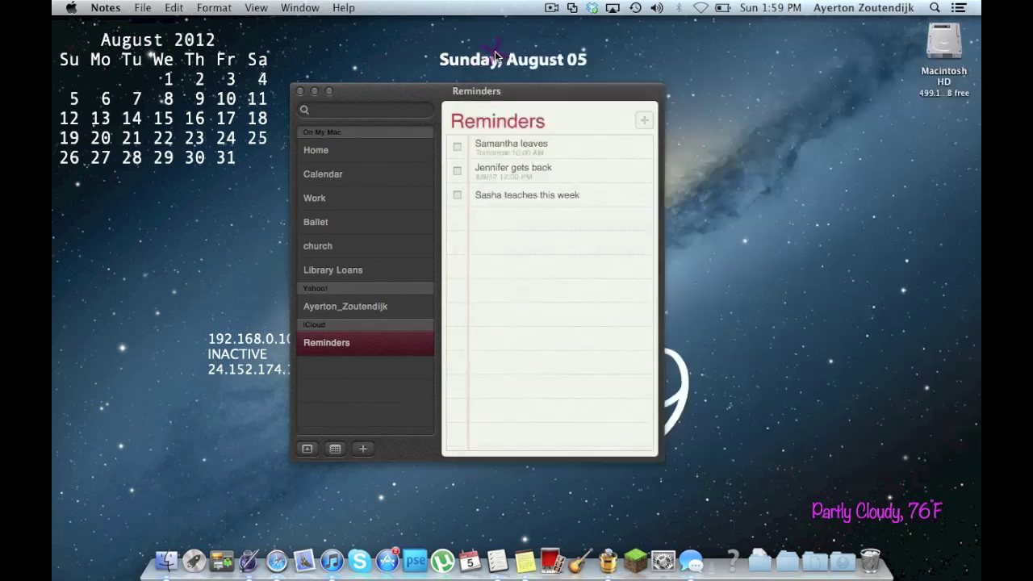
click(300, 92)
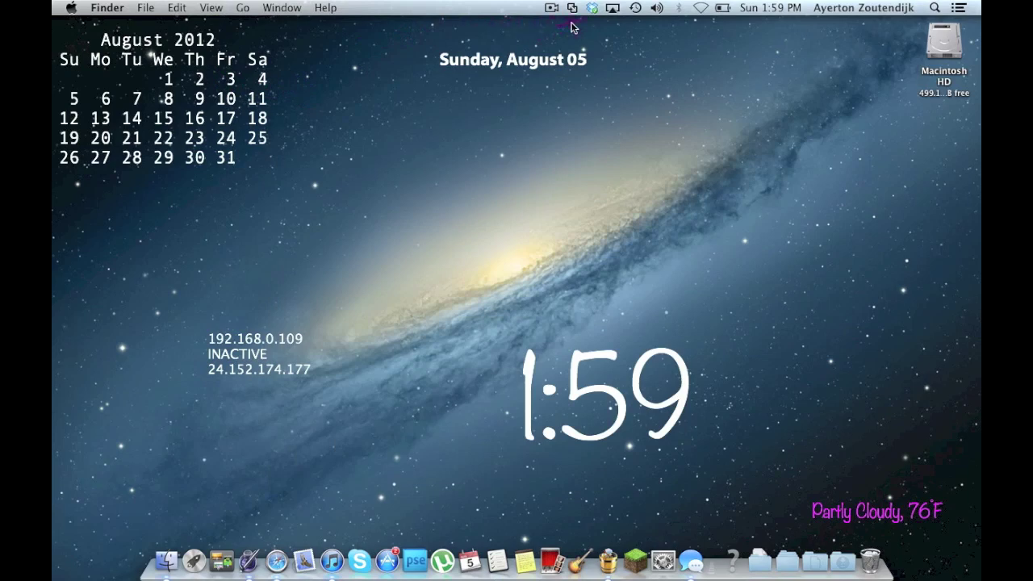
click(613, 10)
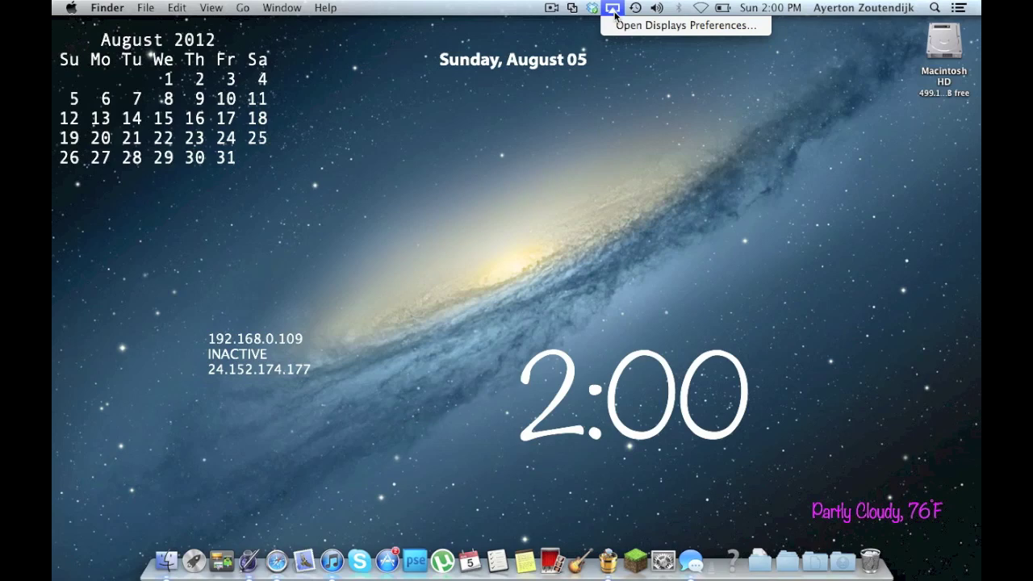
click(522, 169)
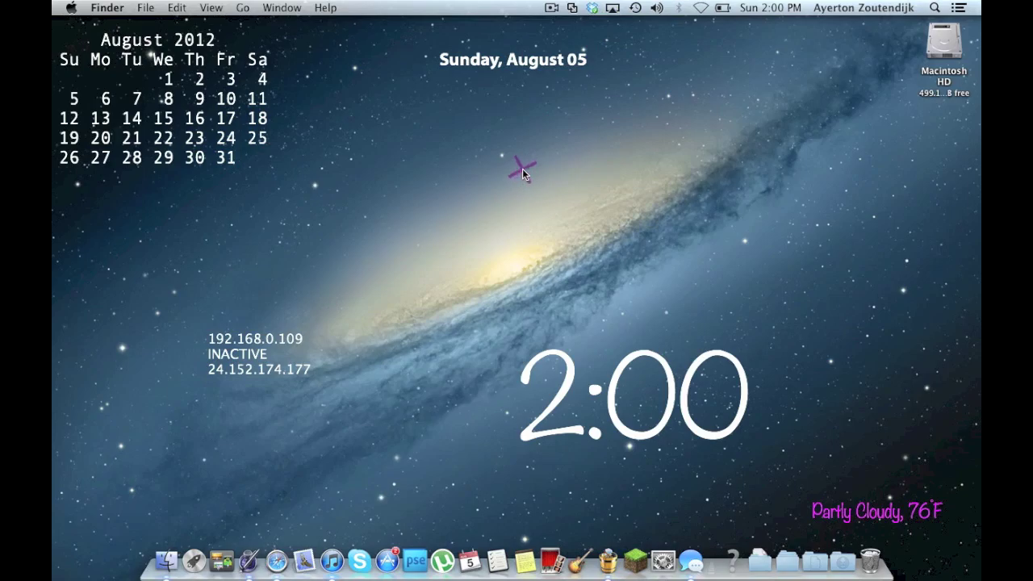
key(F12)
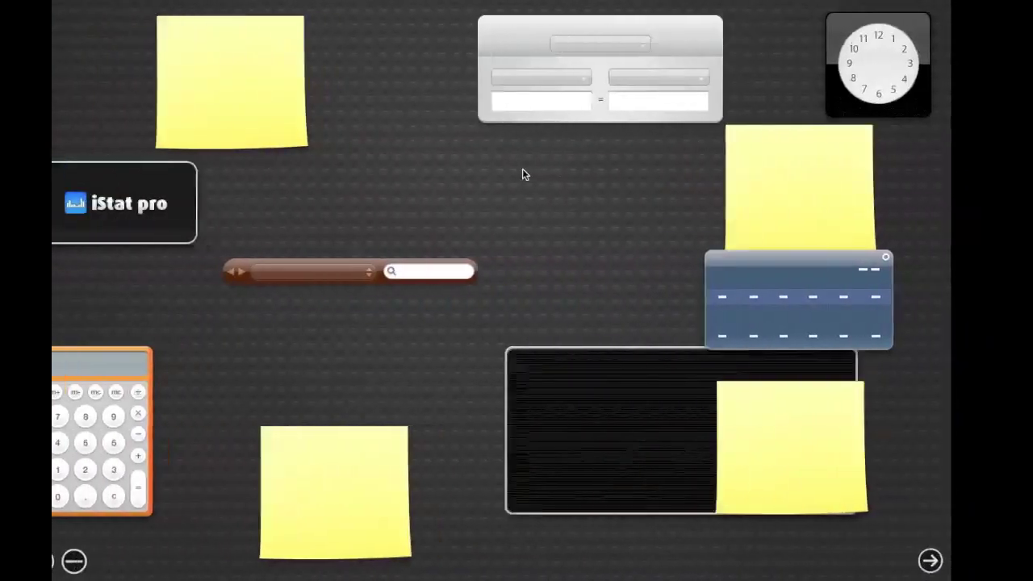
click(522, 169)
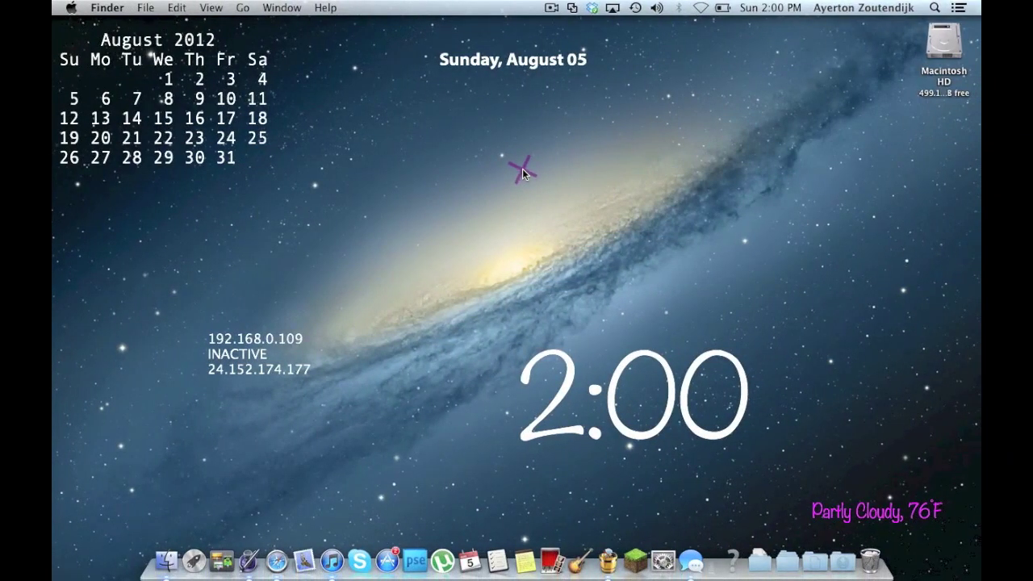
key(F4)
scroll(523, 389, right, 3)
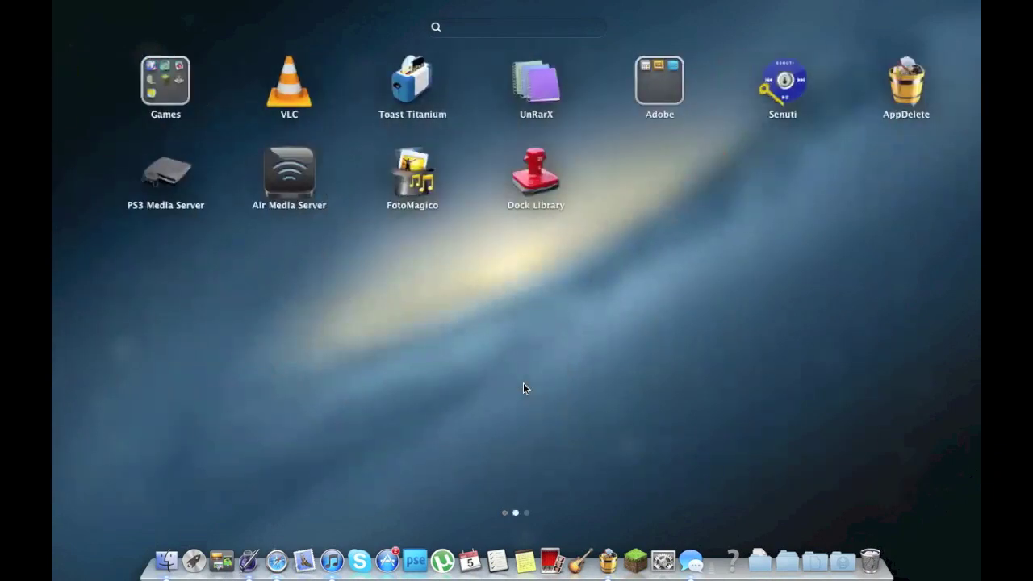
scroll(523, 383, right, 3)
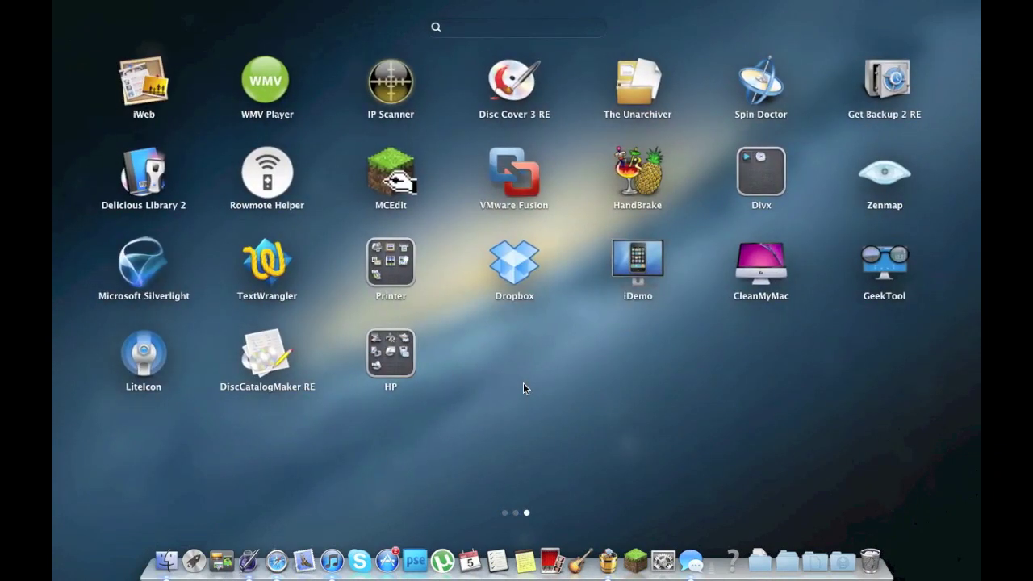
scroll(523, 389, left, 6)
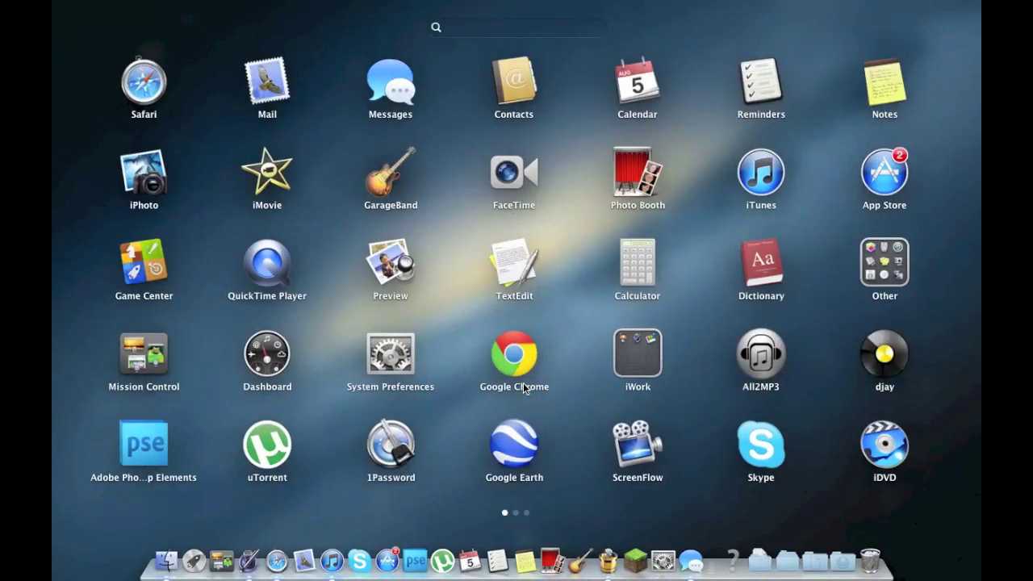
scroll(523, 388, right, 3)
scroll(523, 388, left, 3)
key(Escape)
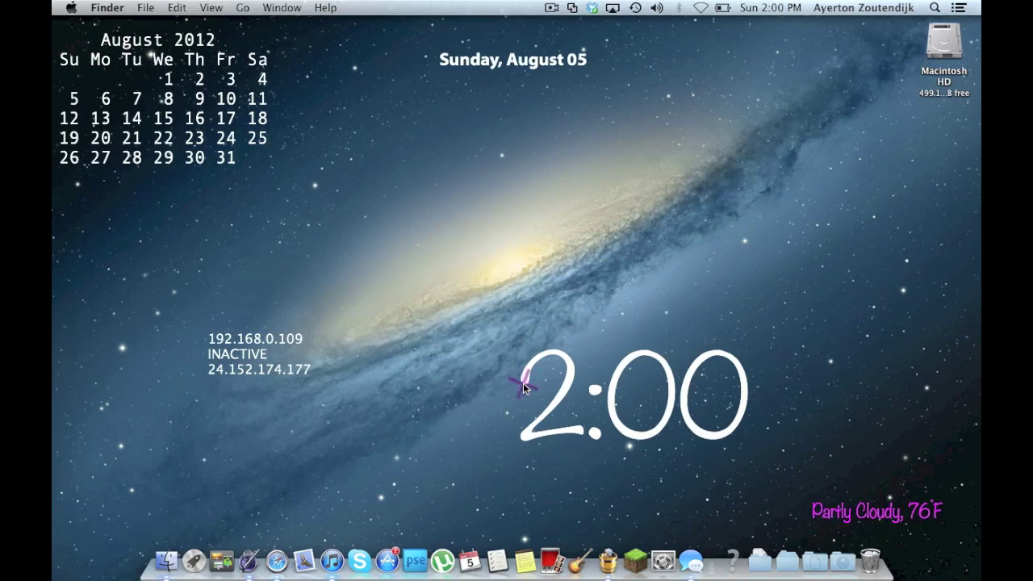
right_click(523, 387)
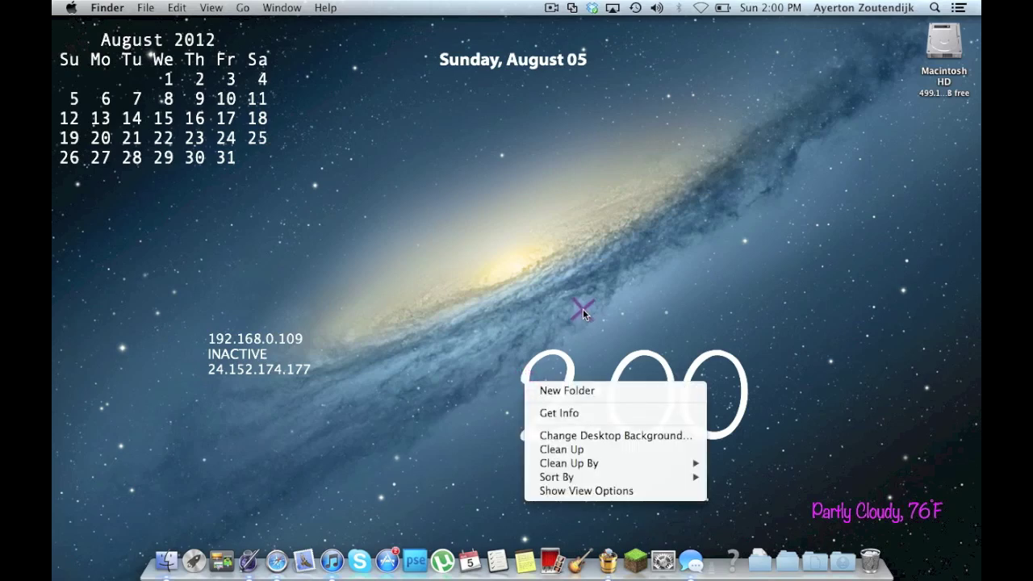
scroll(583, 308, right, 5)
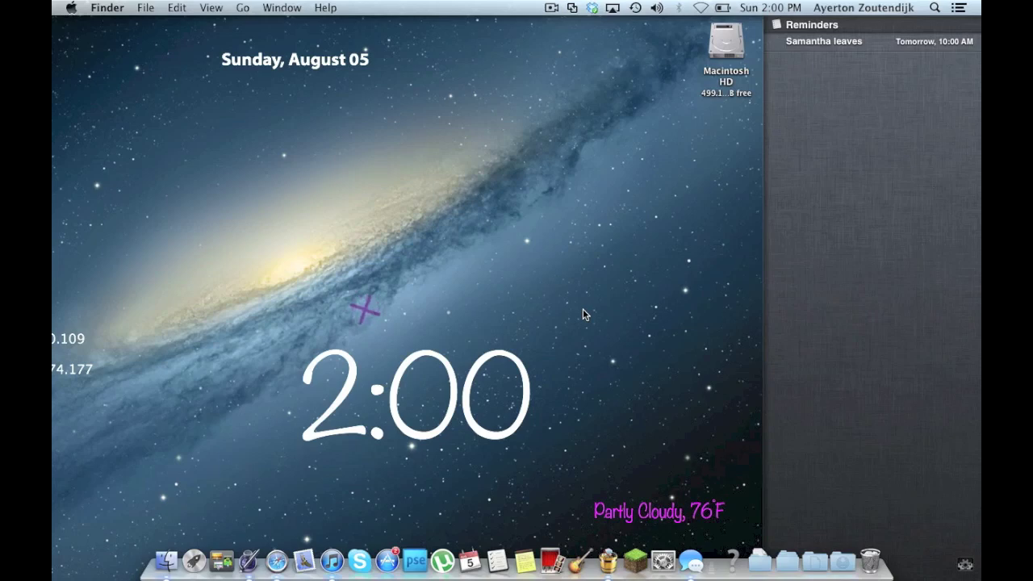
click(583, 313)
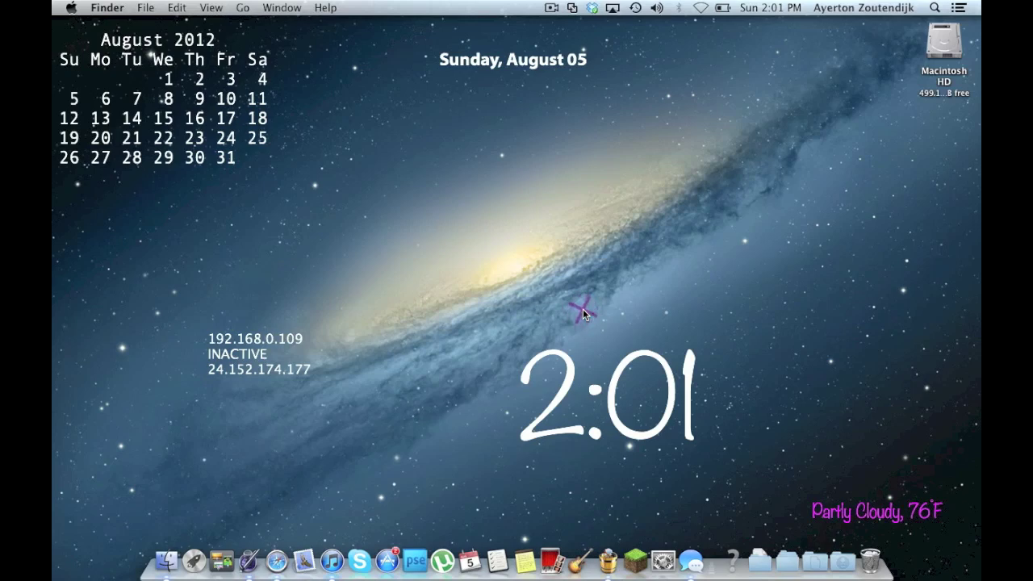
Open System Preferences, then return to the full-screen Safari YouTube page.
click(662, 558)
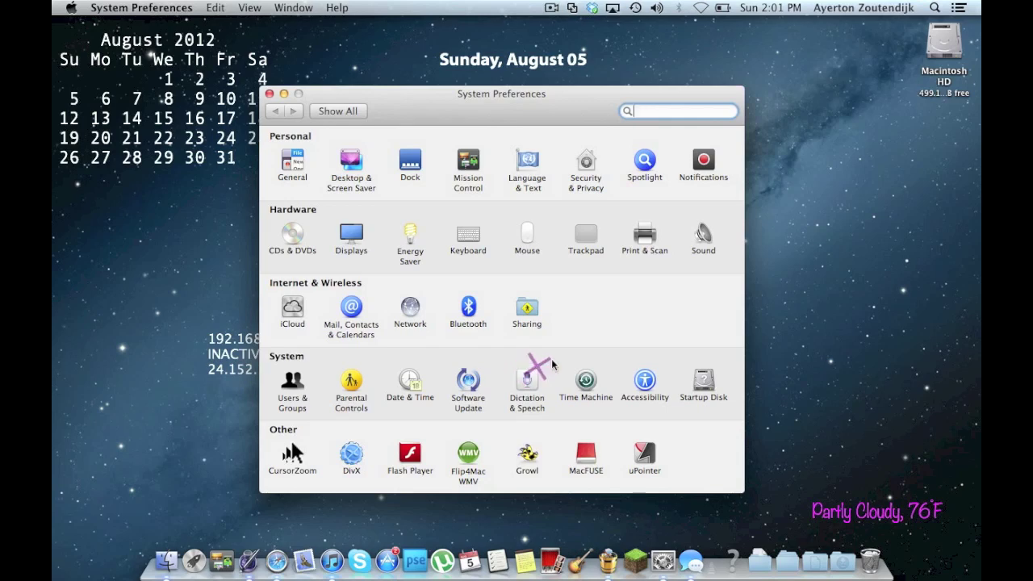
key(ctrl+Right)
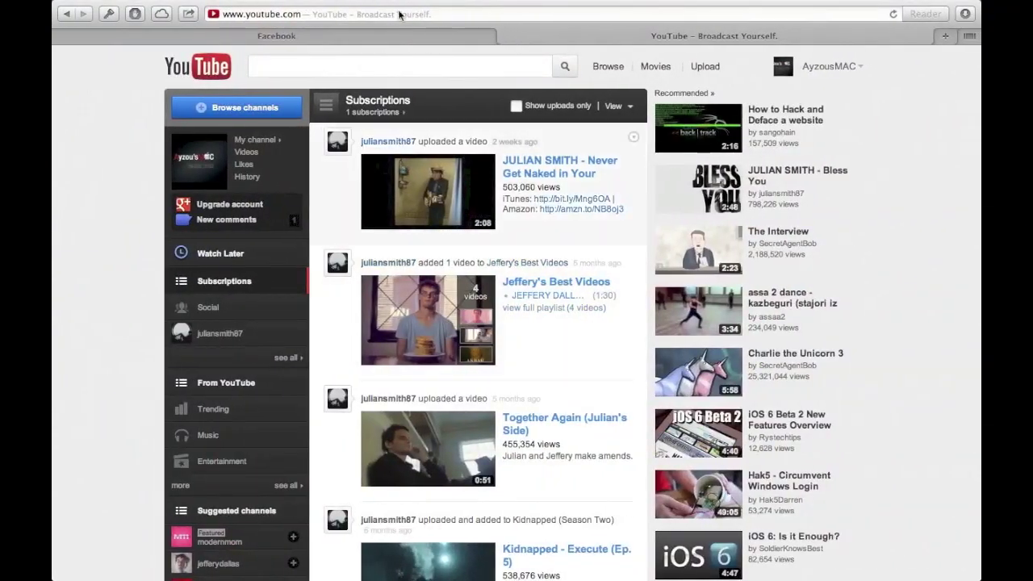
Dictate a search phrase into Safari's address bar, then select it all and delete it.
click(316, 14)
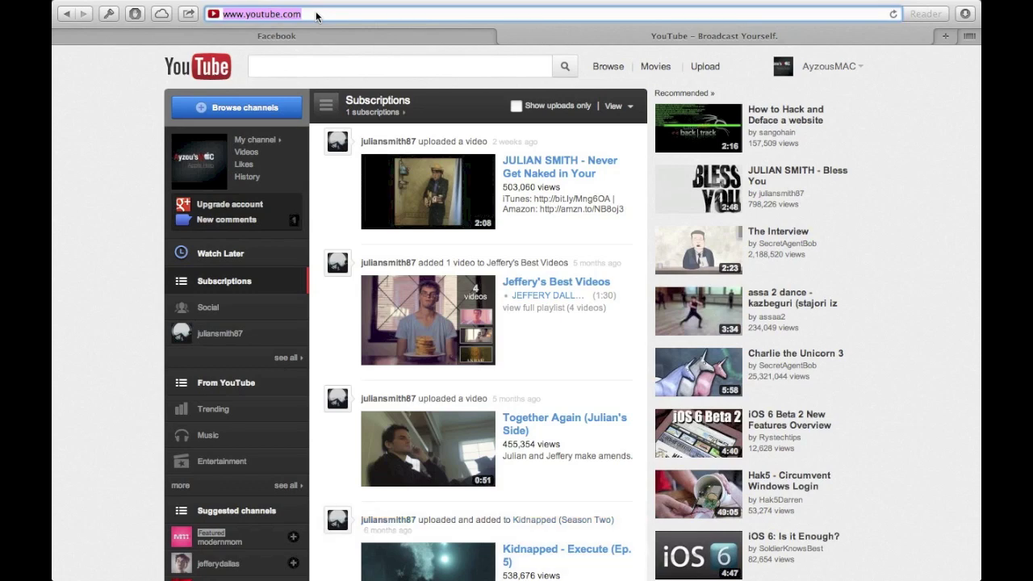
key(fn)
key(fn)
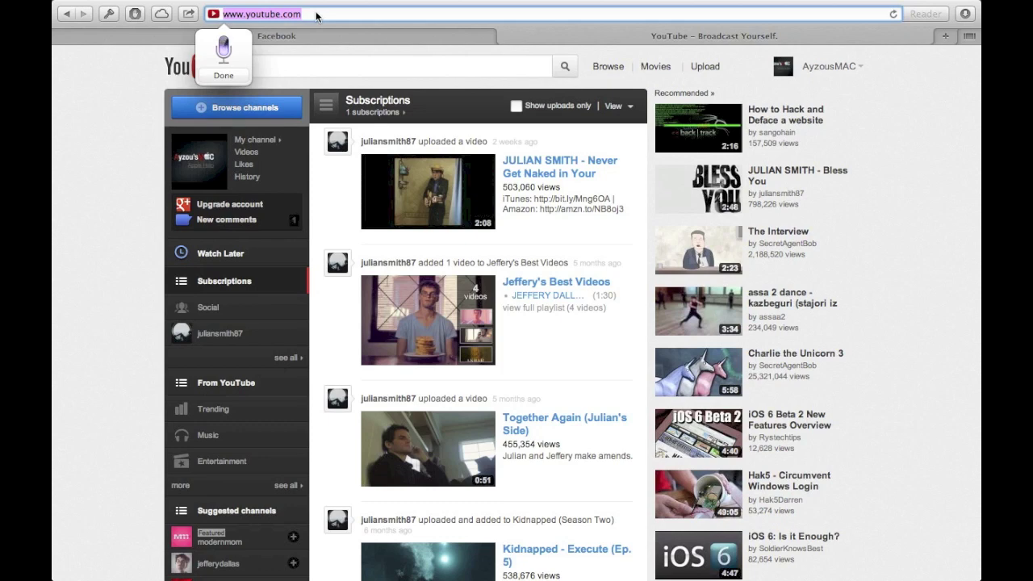
key(fn)
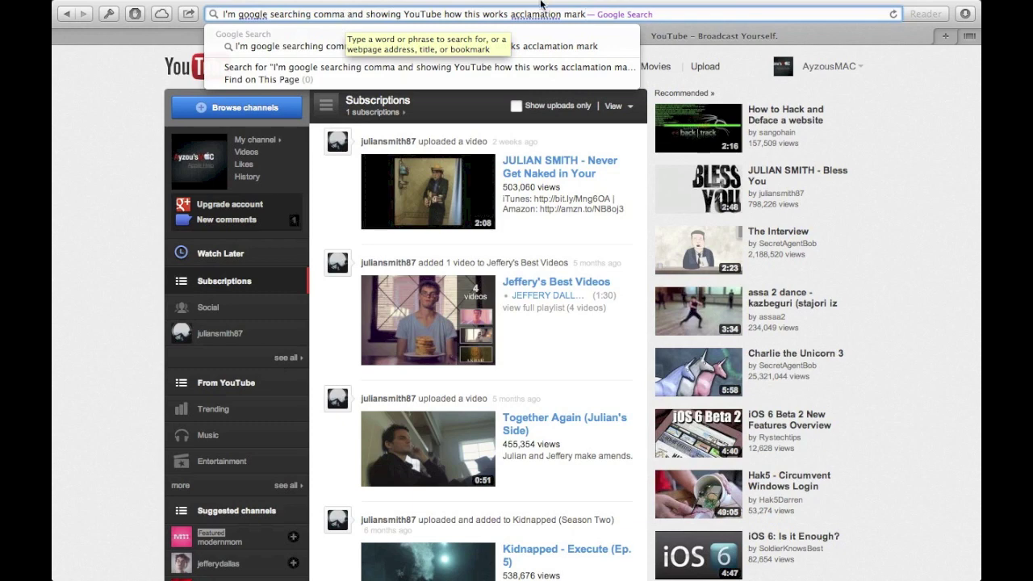
key(super+a)
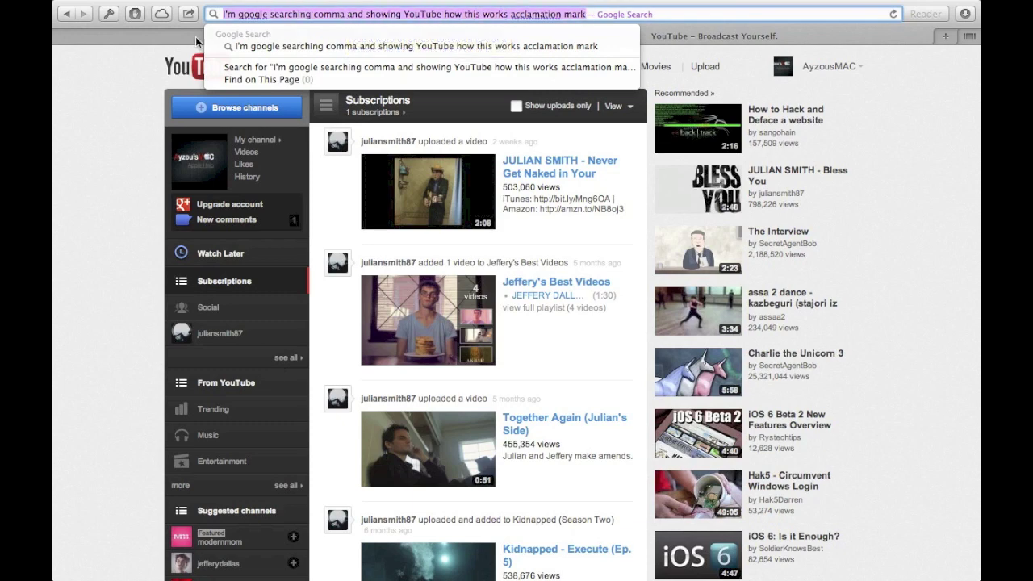
key(BackSpace)
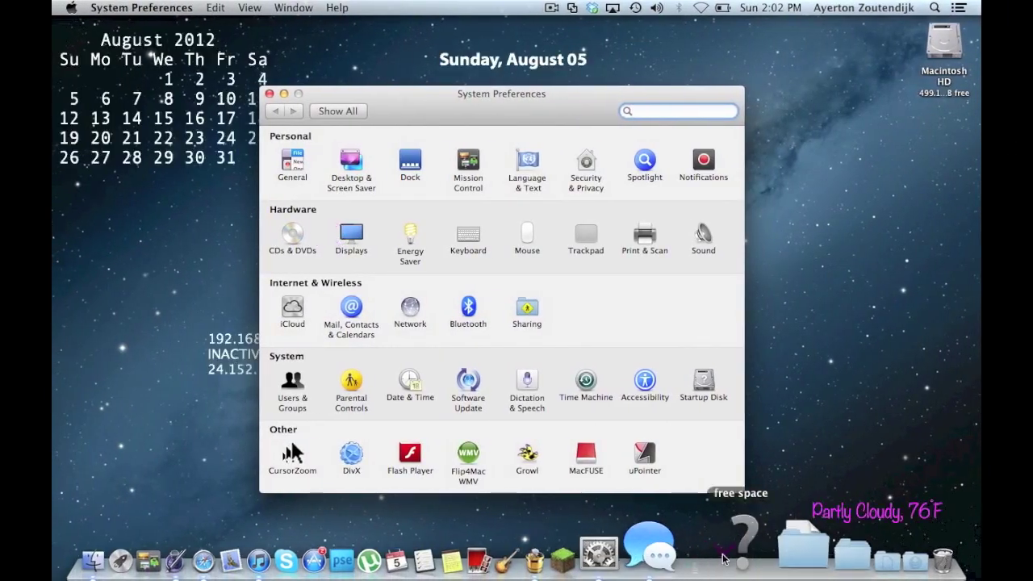
Dictate the message into the empty iMessage field and delete the misheard words after 'soda'.
click(690, 559)
click(566, 469)
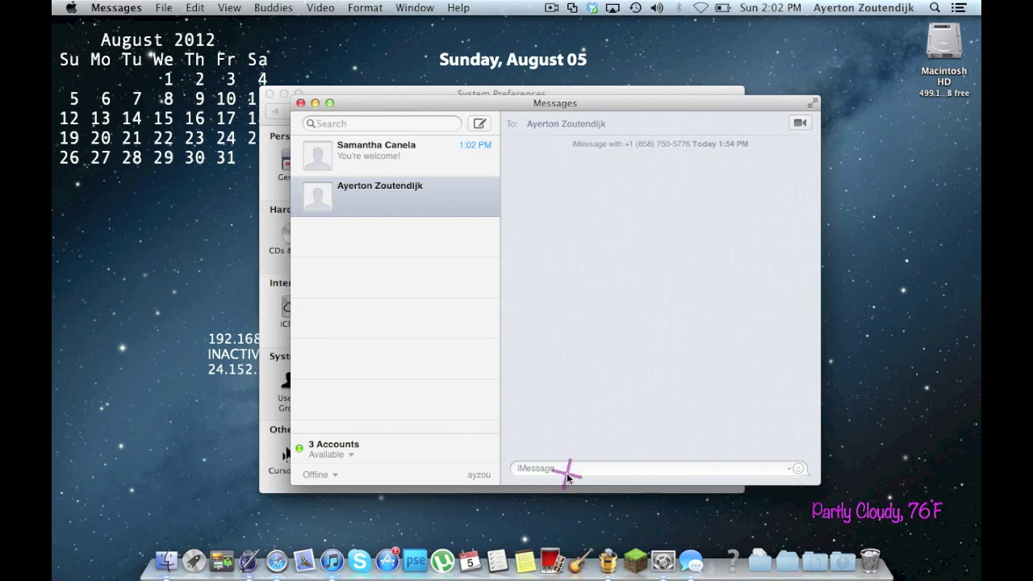
key(fn)
key(fn)
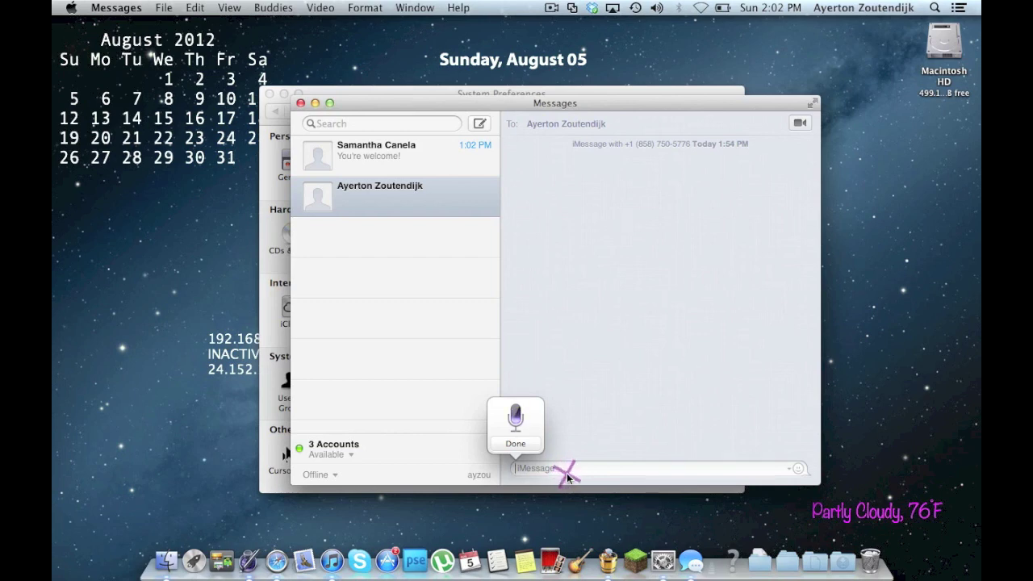
key(Return)
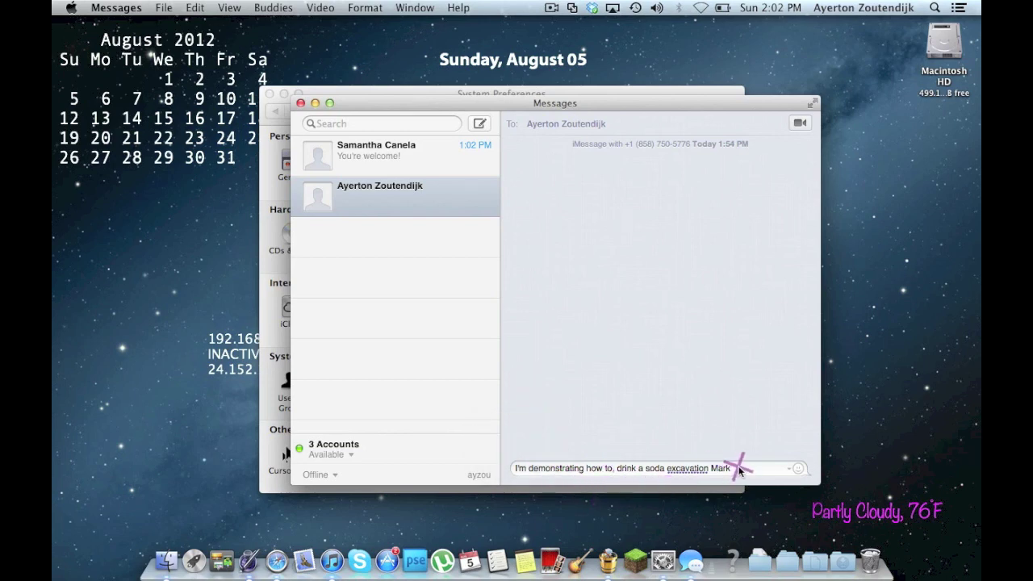
drag(734, 468, 670, 470)
key(BackSpace)
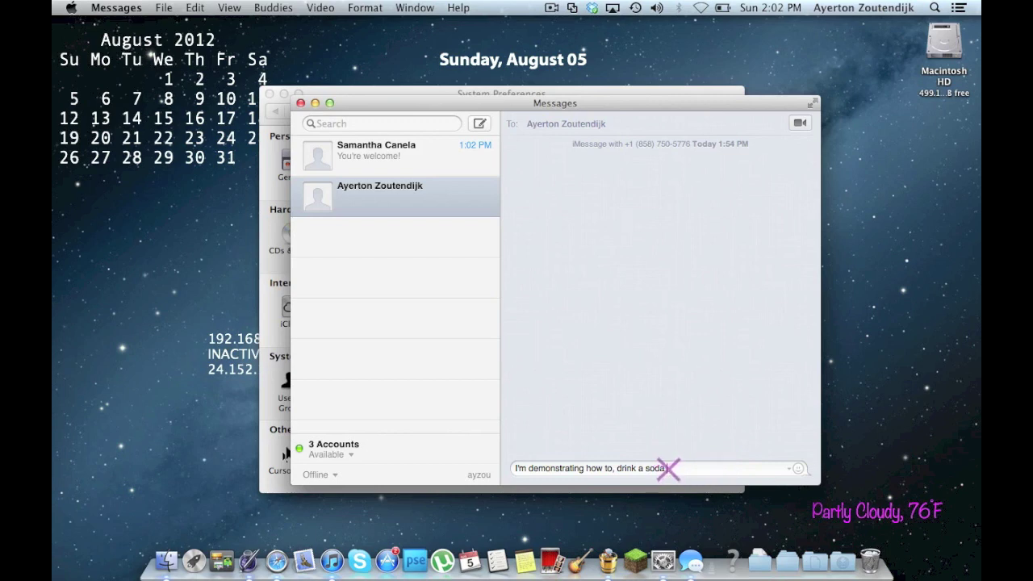
Re-dictate the ending, remove misrecognised text, and finish with an exclamation mark after 'soda'.
key(fn)
key(fn)
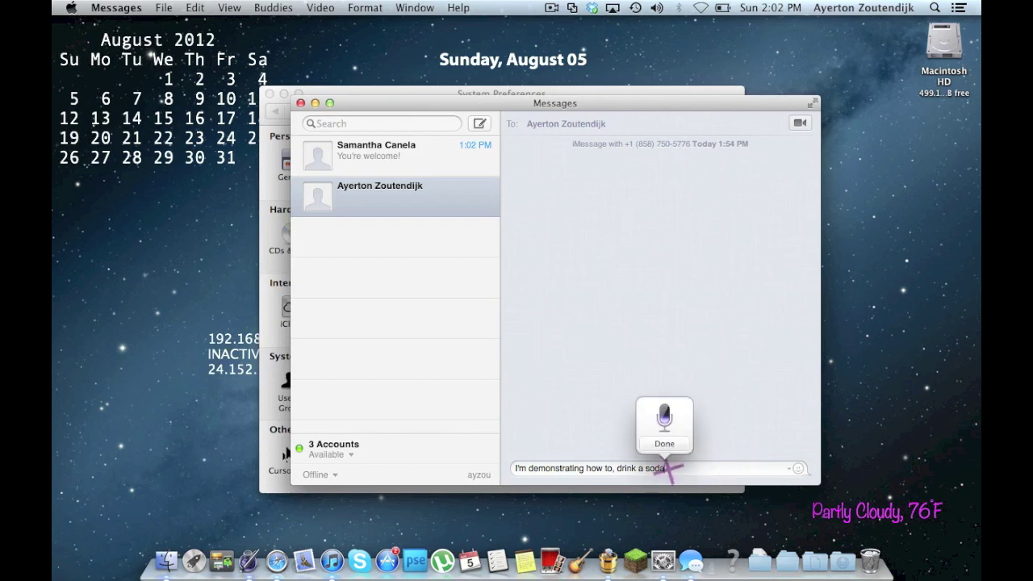
key(fn)
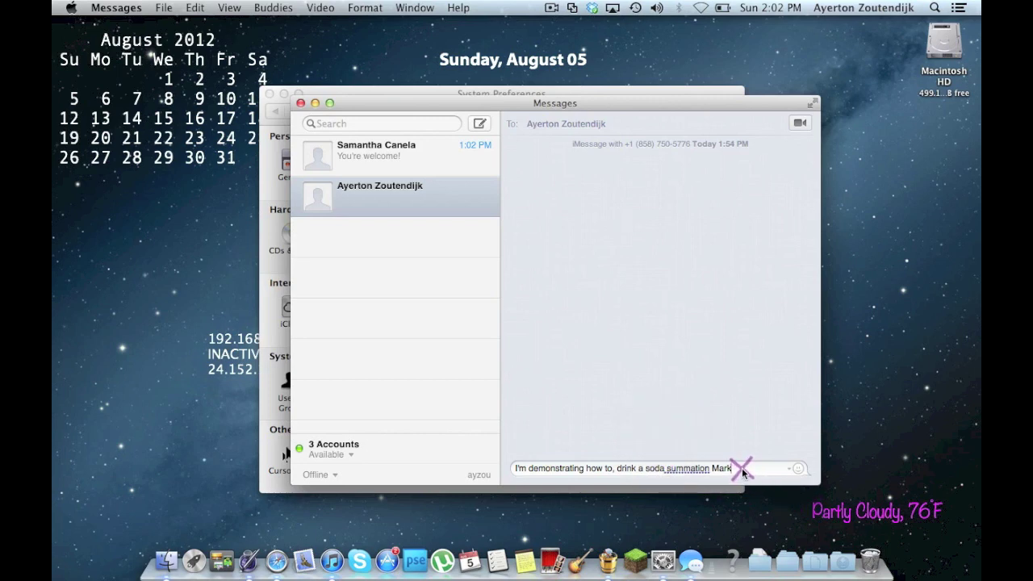
drag(742, 467, 674, 467)
key(BackSpace)
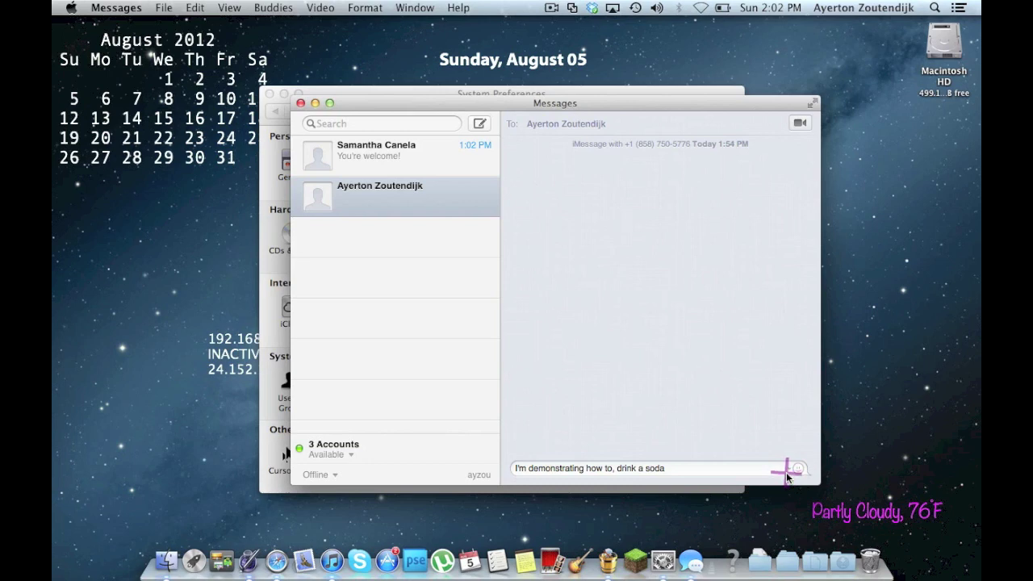
key(fn)
key(fn)
key(fn)
key(BackSpace)
key(fn)
key(fn)
key(fn)
Select the dictated sentence in the iMessage field and delete it, leaving the box empty.
drag(678, 470, 556, 466)
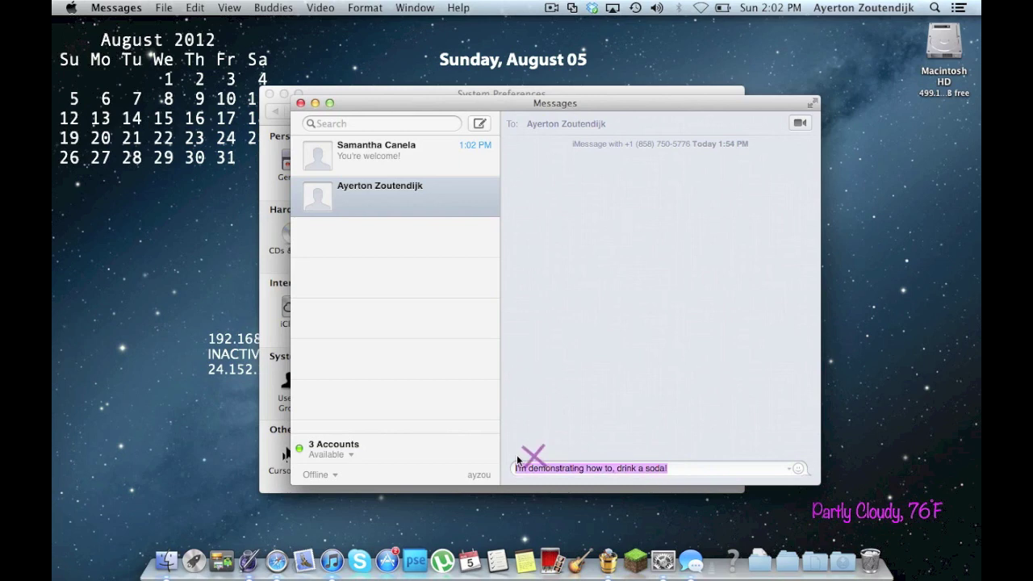
key(BackSpace)
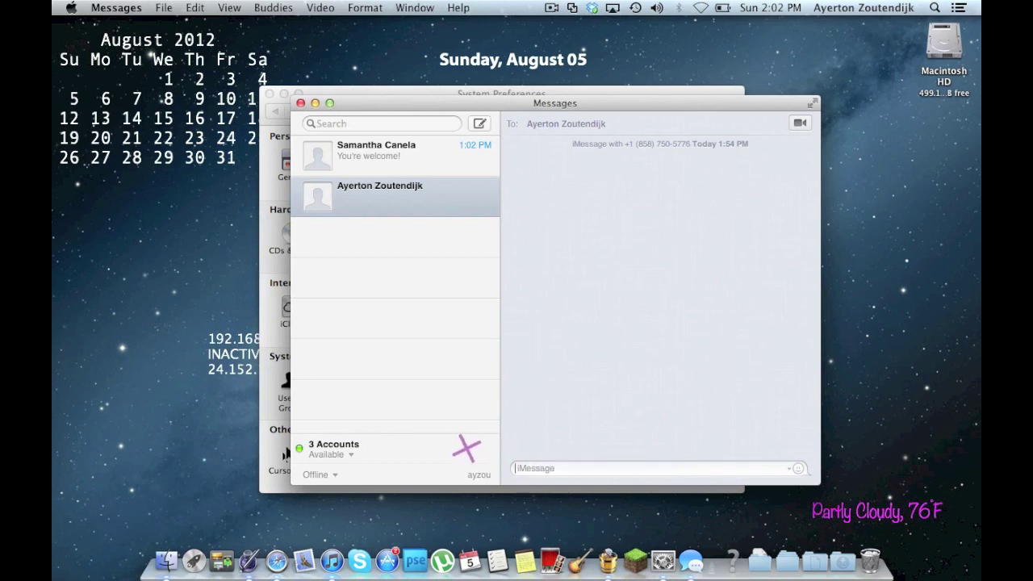